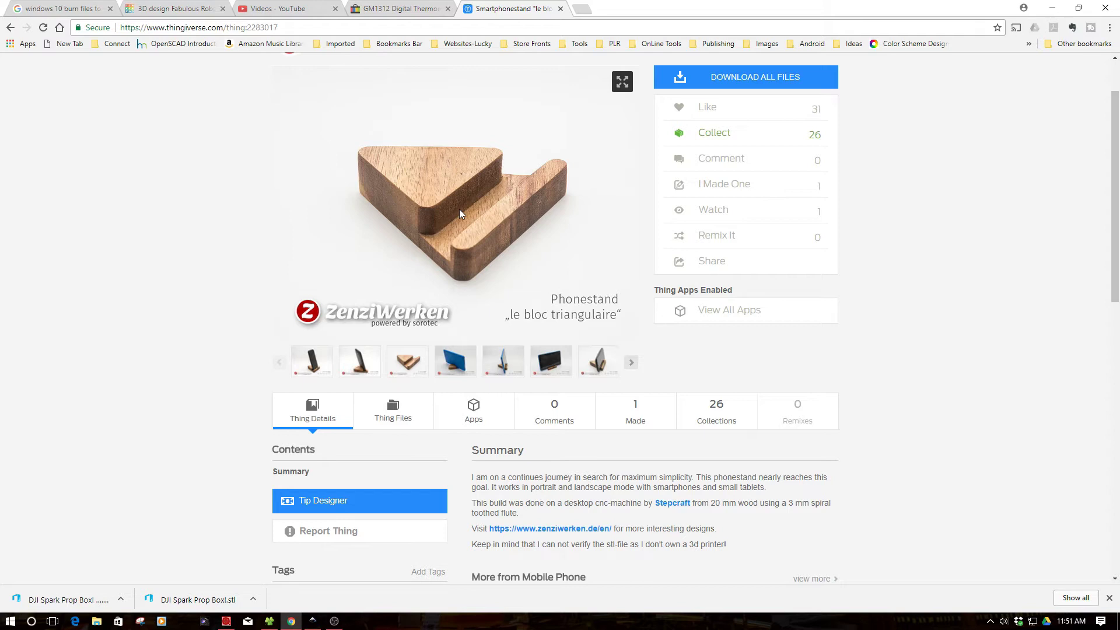
Examine the wooden triangular smartphone stand's photos, including the views holding a blue tablet
{"action": "left_click_drag", "start_coordinate": [1116, 189], "coordinate": [1116, 159]}
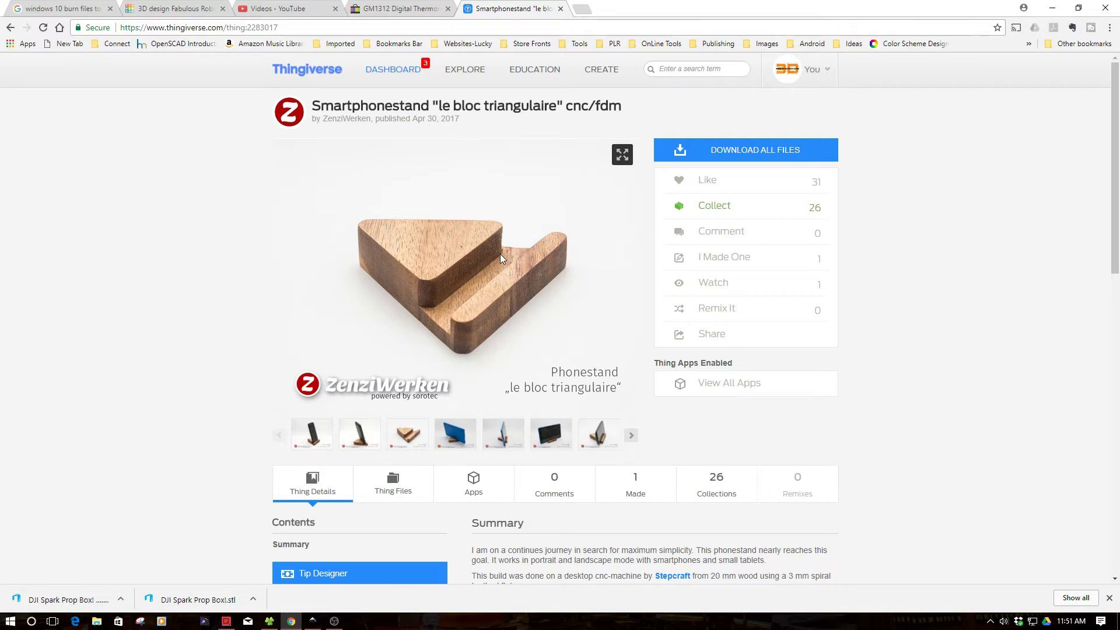
{"action": "left_click", "coordinate": [366, 229]}
{"action": "left_click", "coordinate": [473, 297]}
{"action": "left_click", "coordinate": [461, 437]}
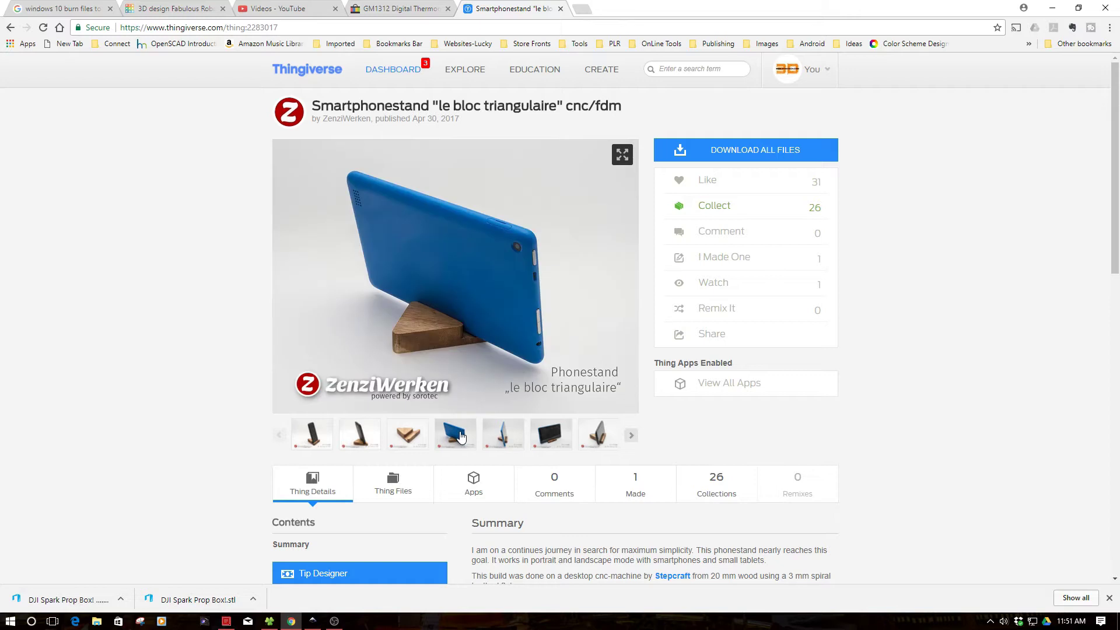
{"action": "left_click", "coordinate": [495, 436]}
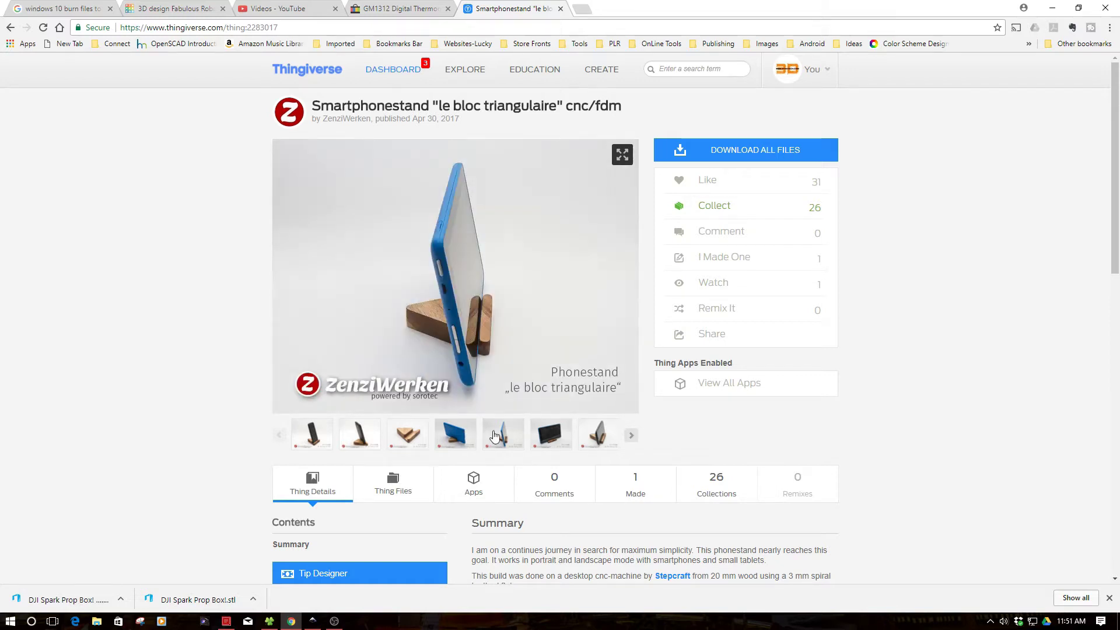
{"action": "left_click", "coordinate": [413, 436]}
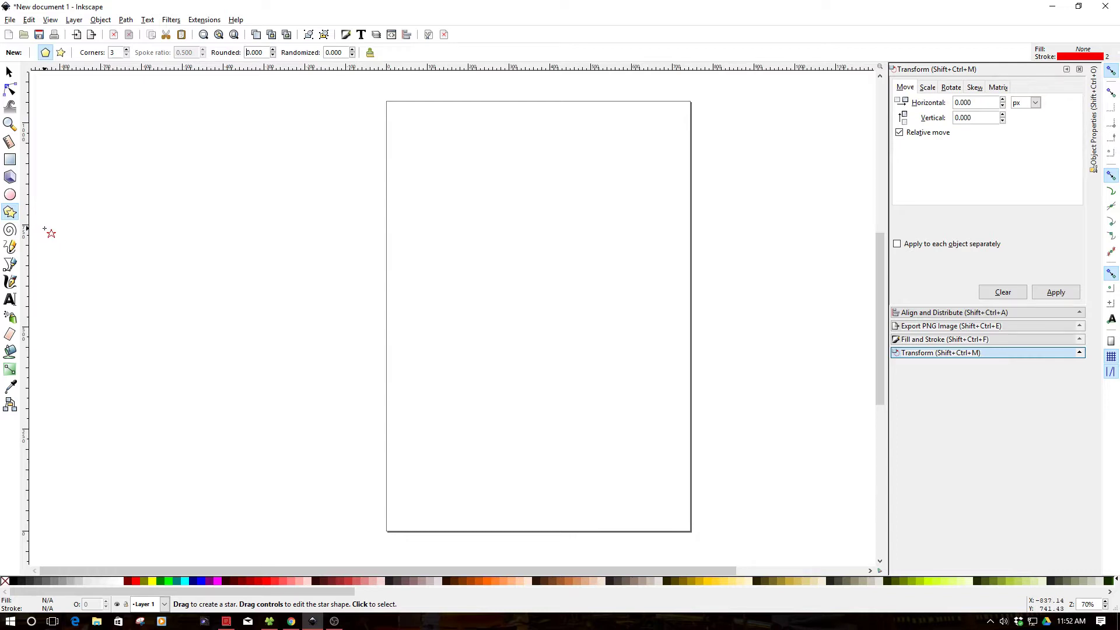
In Inkscape, draw a three-corner polygon with a radius of about 258 px on the upper part of the page
{"action": "left_click", "coordinate": [118, 53]}
{"action": "left_click_drag", "start_coordinate": [462, 254], "coordinate": [553, 306]}
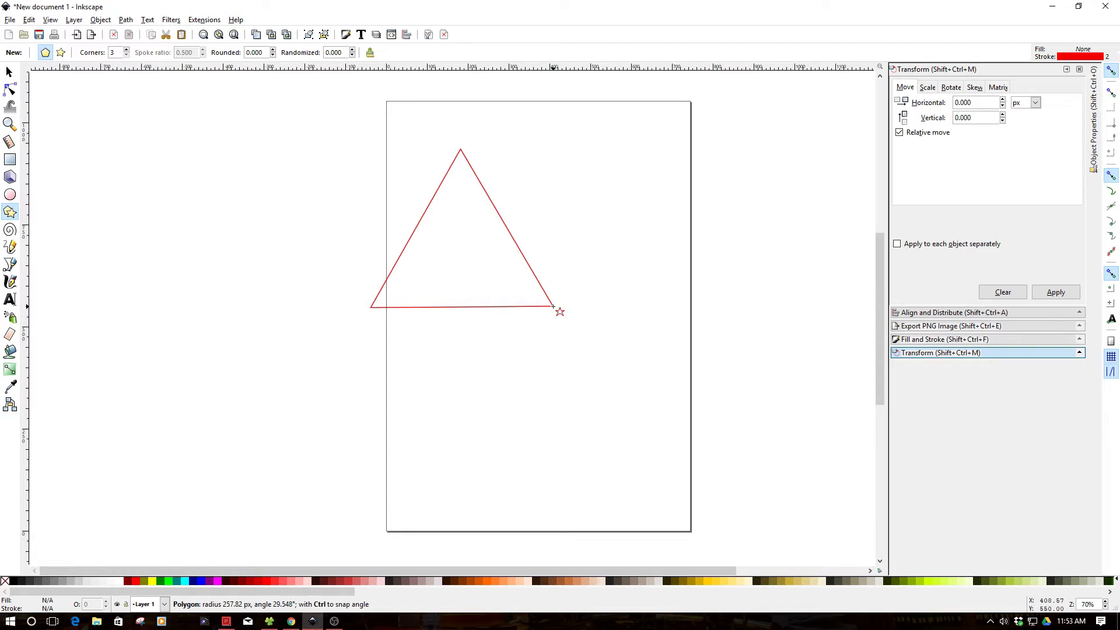
{"action": "left_click_drag", "start_coordinate": [553, 306], "coordinate": [553, 306]}
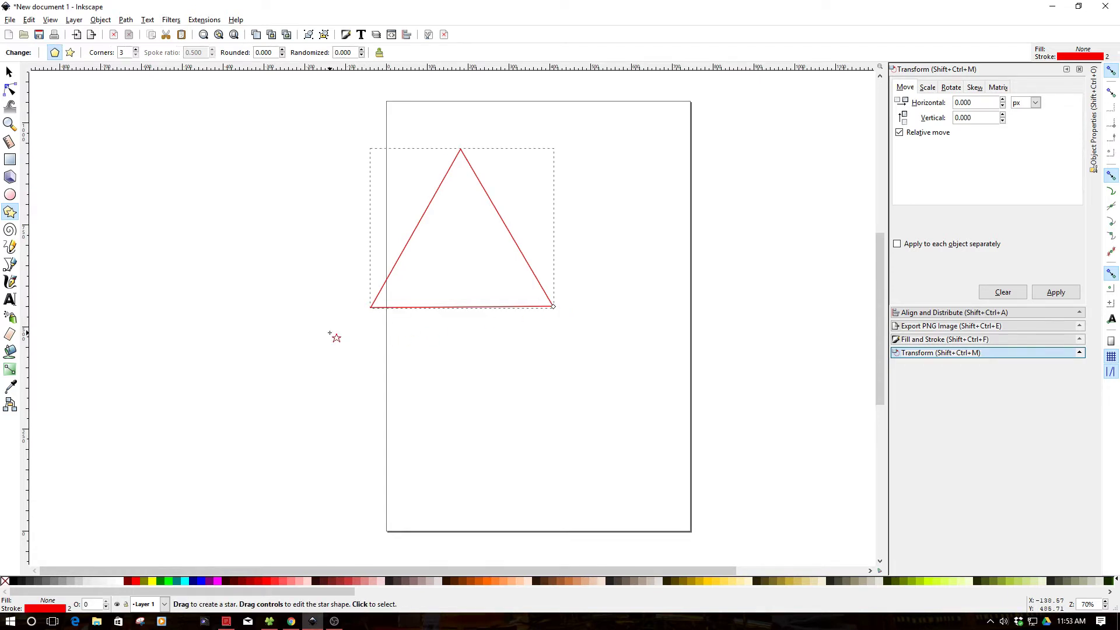
Round the triangle's corners with a Rounded value of 0.960
{"action": "left_click", "coordinate": [283, 50]}
{"action": "left_click", "coordinate": [283, 49]}
{"action": "left_click", "coordinate": [283, 50]}
{"action": "left_click", "coordinate": [283, 51]}
{"action": "left_click", "coordinate": [283, 50]}
{"action": "left_click", "coordinate": [283, 50]}
{"action": "left_click", "coordinate": [283, 50]}
{"action": "left_click", "coordinate": [283, 51]}
{"action": "left_click", "coordinate": [283, 50]}
{"action": "left_click", "coordinate": [283, 50]}
{"action": "left_click", "coordinate": [283, 50]}
{"action": "left_click", "coordinate": [283, 51]}
{"action": "left_click", "coordinate": [283, 50]}
{"action": "left_click", "coordinate": [283, 50]}
{"action": "left_click", "coordinate": [283, 50]}
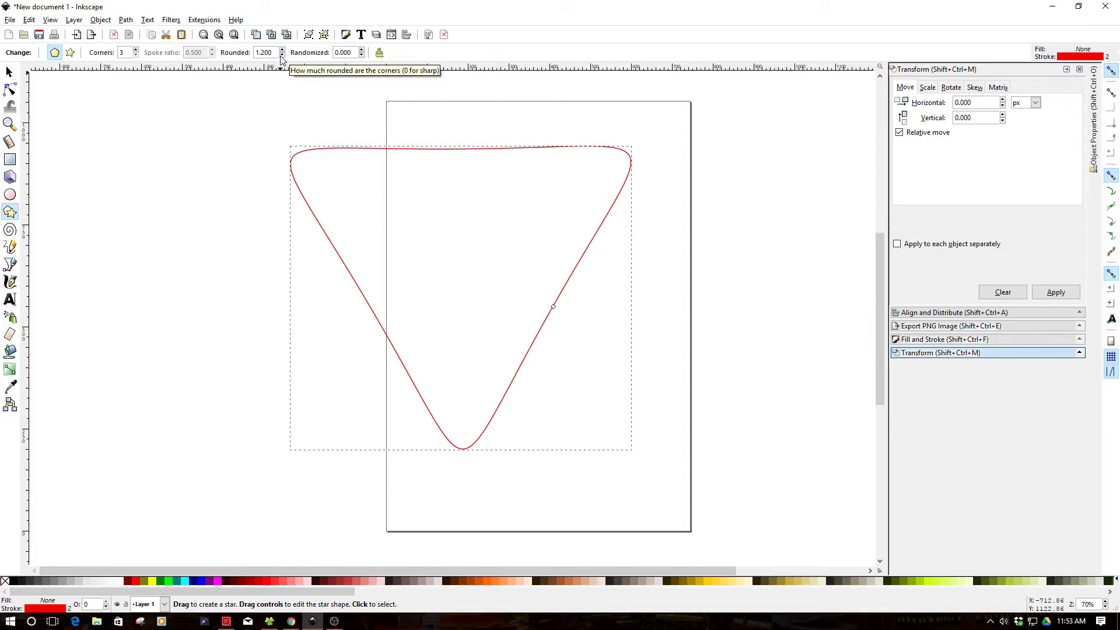
{"action": "left_click", "coordinate": [282, 55]}
{"action": "left_click", "coordinate": [282, 56]}
{"action": "left_click", "coordinate": [282, 55]}
{"action": "left_click", "coordinate": [282, 56]}
{"action": "left_click", "coordinate": [281, 55]}
{"action": "left_click", "coordinate": [282, 56]}
{"action": "left_click", "coordinate": [281, 56]}
{"action": "left_click", "coordinate": [282, 56]}
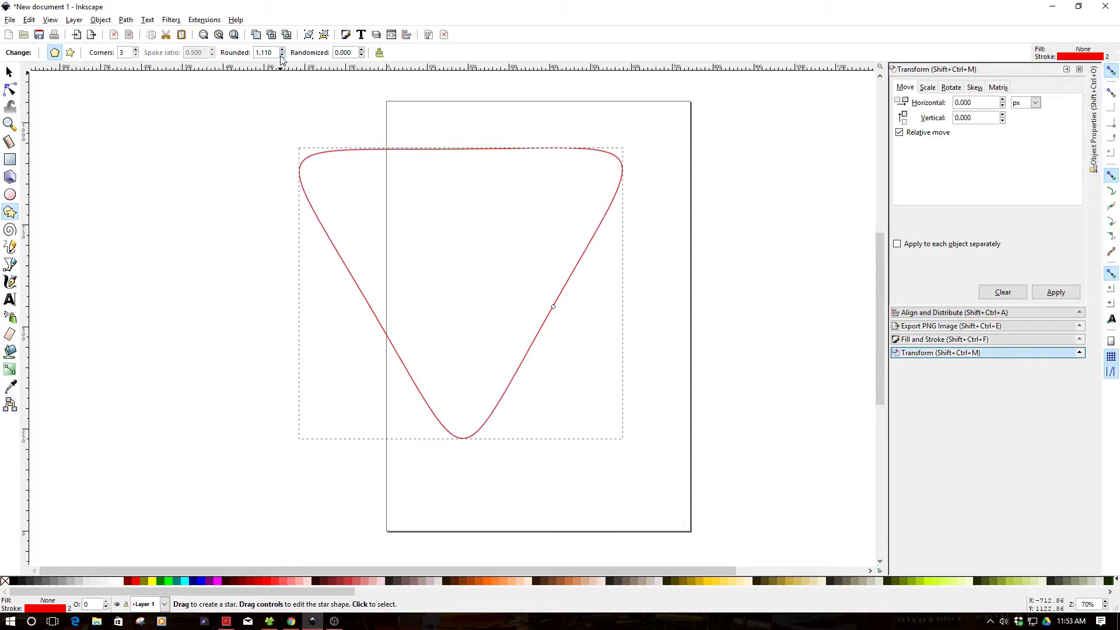
{"action": "left_click", "coordinate": [282, 55]}
{"action": "left_click", "coordinate": [282, 56]}
{"action": "left_click", "coordinate": [282, 56]}
{"action": "left_click", "coordinate": [282, 56]}
{"action": "left_click", "coordinate": [282, 56]}
{"action": "left_click", "coordinate": [281, 55]}
{"action": "left_click", "coordinate": [282, 55]}
{"action": "left_click", "coordinate": [282, 56]}
{"action": "left_click", "coordinate": [282, 56]}
{"action": "left_click", "coordinate": [282, 55]}
{"action": "left_click", "coordinate": [282, 55]}
{"action": "left_click", "coordinate": [281, 56]}
{"action": "left_click", "coordinate": [282, 56]}
{"action": "left_click", "coordinate": [282, 56]}
{"action": "left_click", "coordinate": [282, 56]}
{"action": "left_click", "coordinate": [282, 56]}
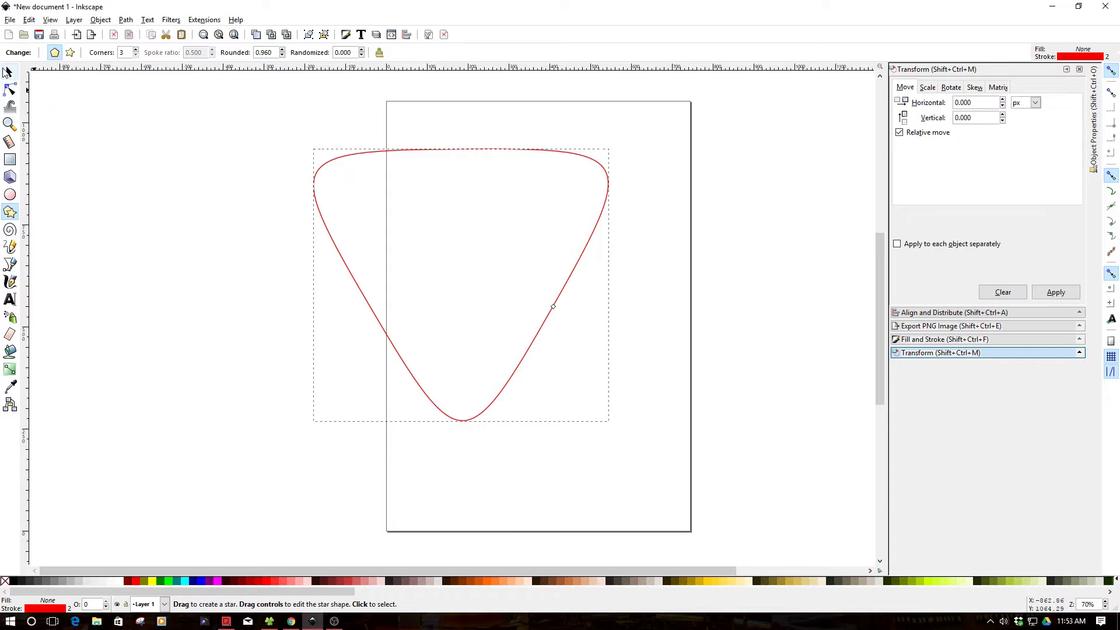
Move the rounded triangle fully onto the page and switch its size units to mm
{"action": "left_click", "coordinate": [8, 71]}
{"action": "left_click_drag", "start_coordinate": [435, 154], "coordinate": [506, 187]}
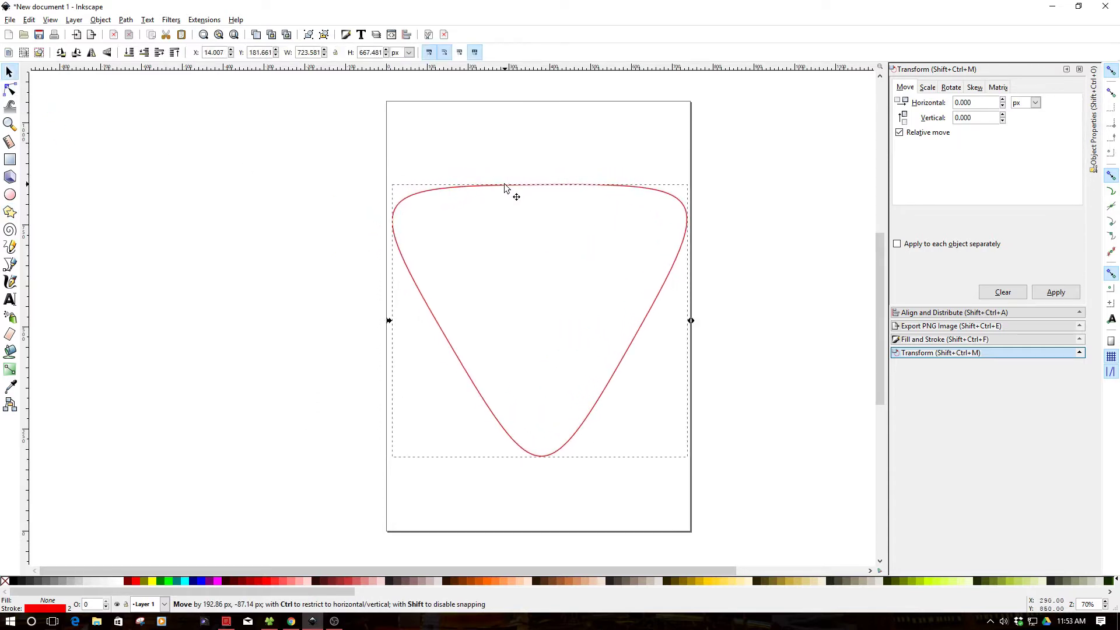
{"action": "left_click", "coordinate": [408, 53]}
{"action": "left_click", "coordinate": [399, 119]}
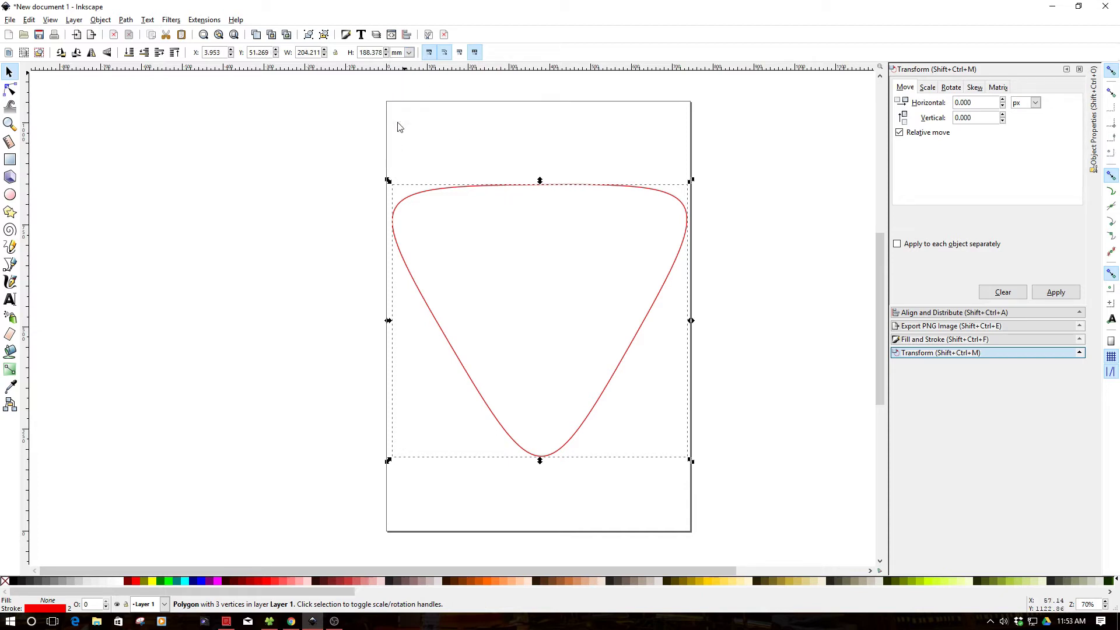
Set the triangle's width and height to 110 mm each and move it to the middle of the page
{"action": "triple_click", "coordinate": [299, 55]}
{"action": "type", "text": "110"}
{"action": "key", "text": "Return"}
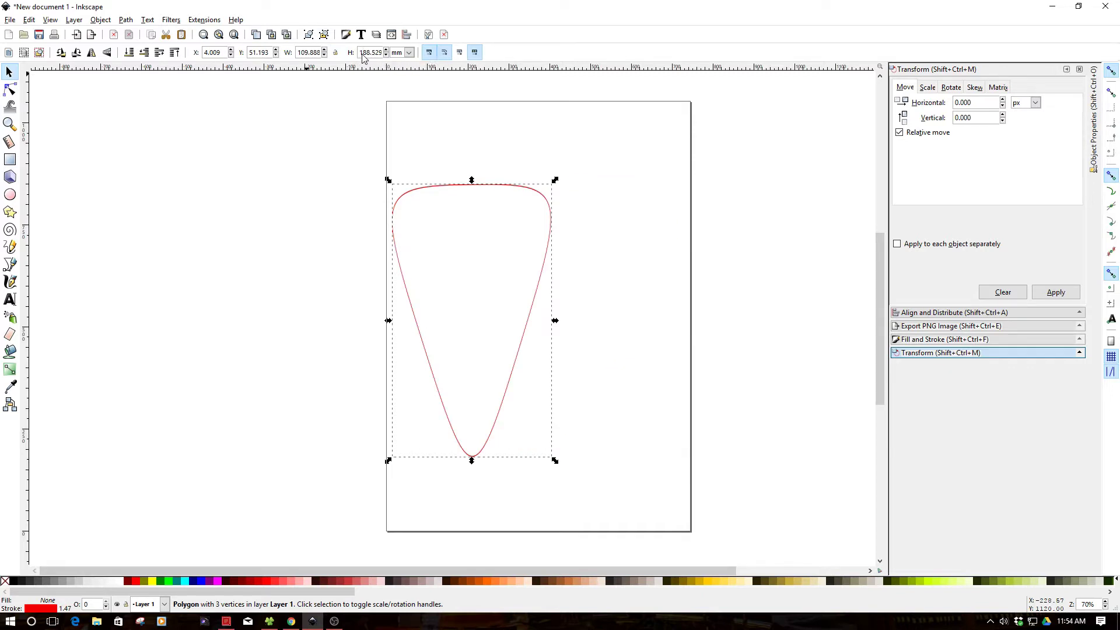
{"action": "triple_click", "coordinate": [361, 52]}
{"action": "key", "text": "BackSpace"}
{"action": "type", "text": "110"}
{"action": "key", "text": "Return"}
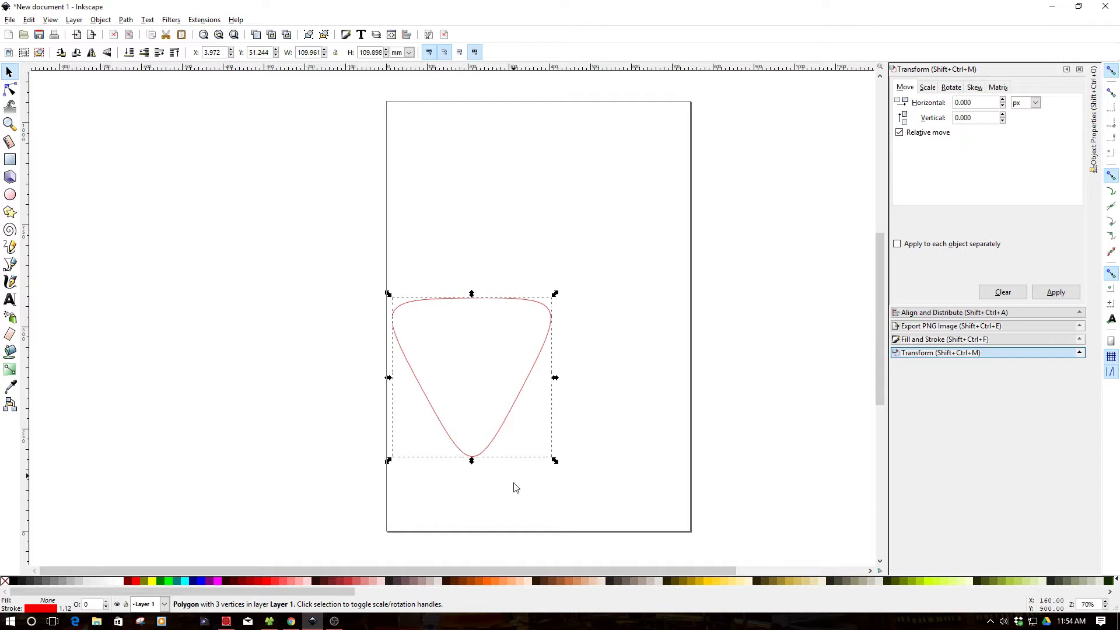
{"action": "mouse_move", "coordinate": [497, 427]}
{"action": "left_mouse_down"}
{"action": "mouse_move", "coordinate": [533, 421]}
{"action": "mouse_move", "coordinate": [558, 366]}
{"action": "mouse_move", "coordinate": [573, 375]}
{"action": "left_mouse_up"}
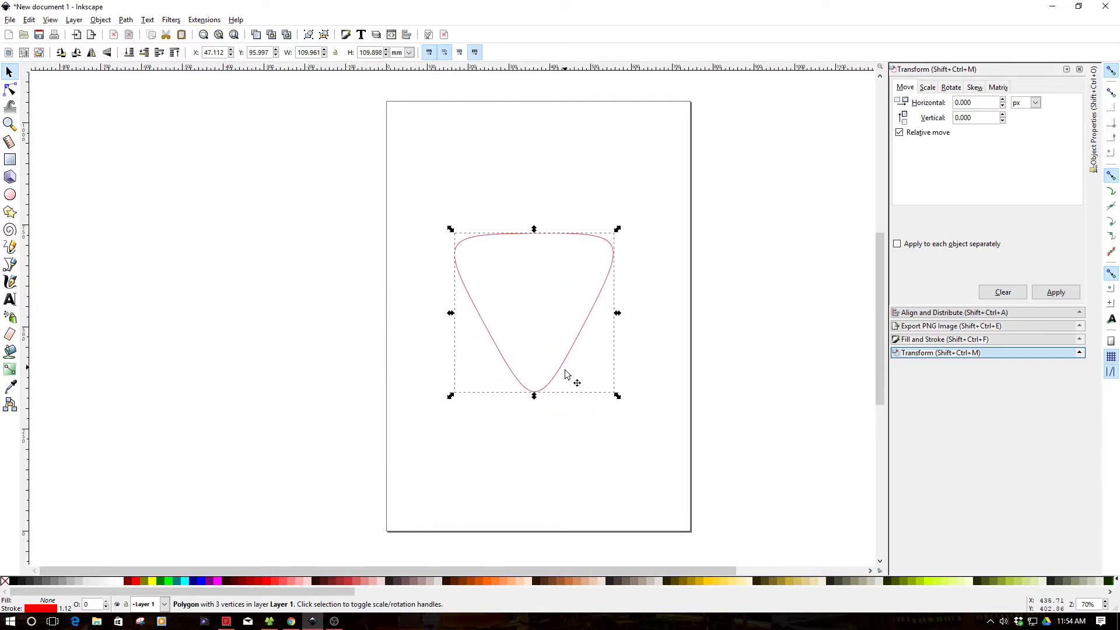
Save a copy of the drawing as a Plain SVG file named drawing in the InkScape Files folder
{"action": "left_click", "coordinate": [16, 21]}
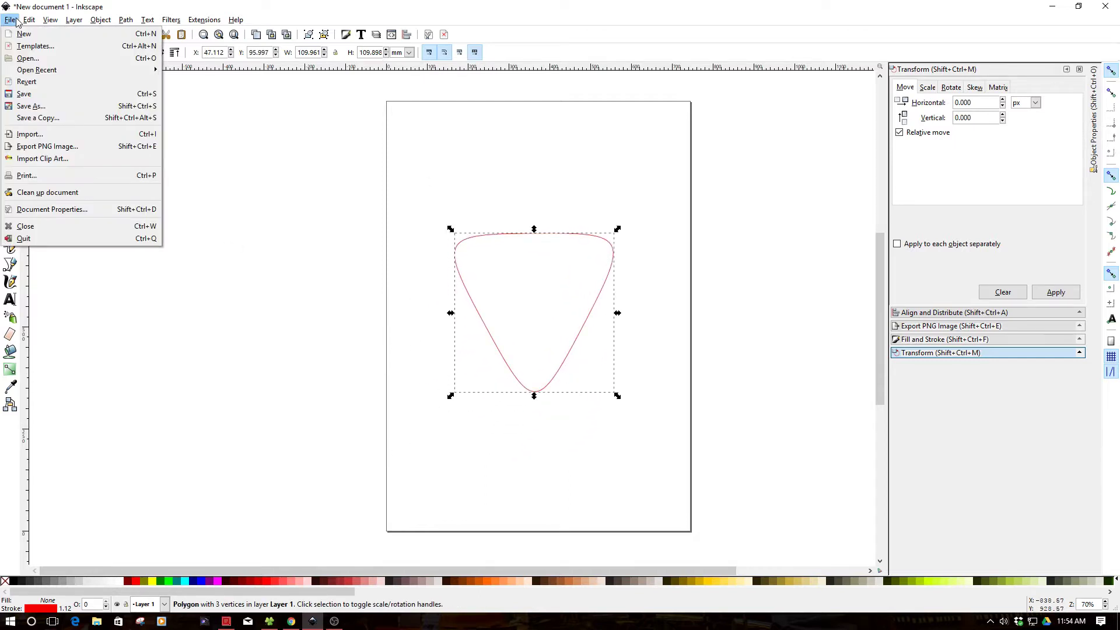
{"action": "left_click", "coordinate": [42, 119]}
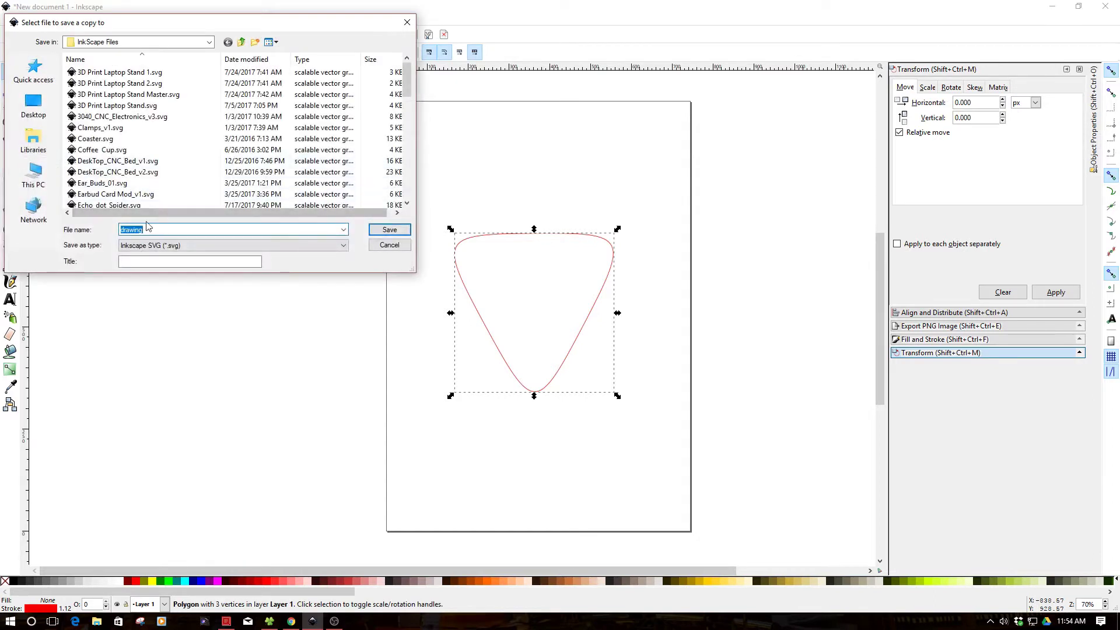
{"action": "left_click", "coordinate": [337, 246]}
{"action": "key", "text": "Down"}
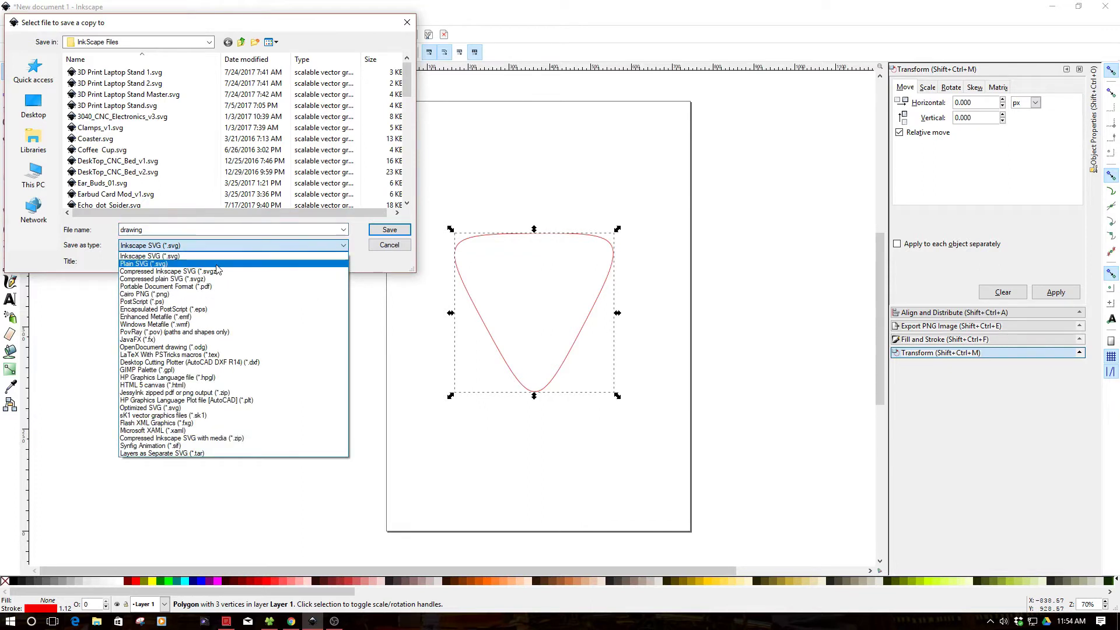
{"action": "key", "text": "Return"}
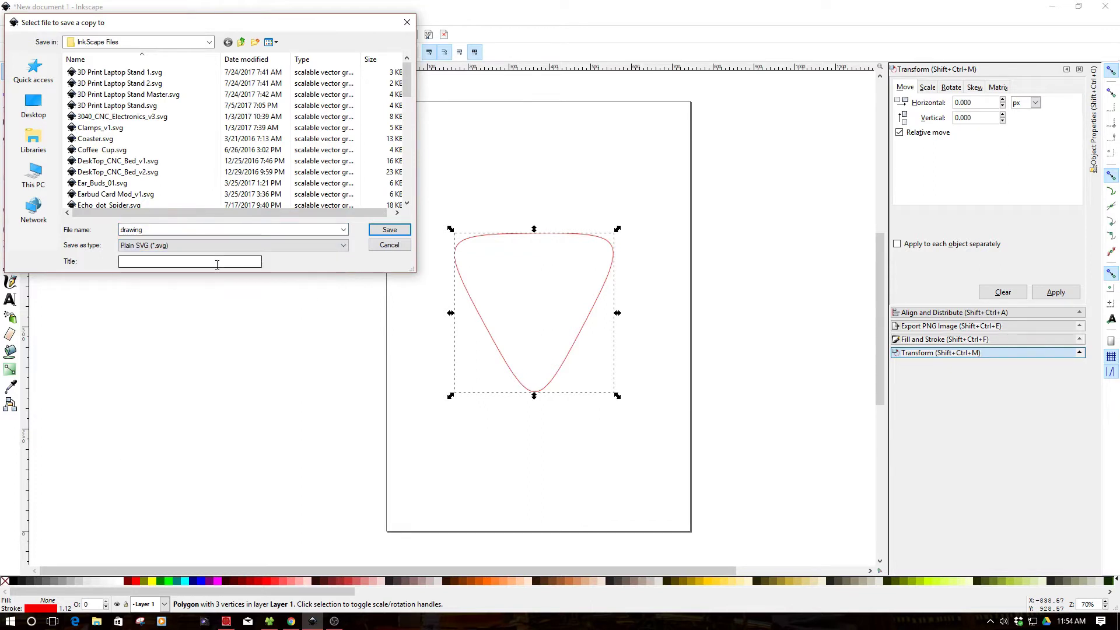
{"action": "left_click", "coordinate": [390, 230]}
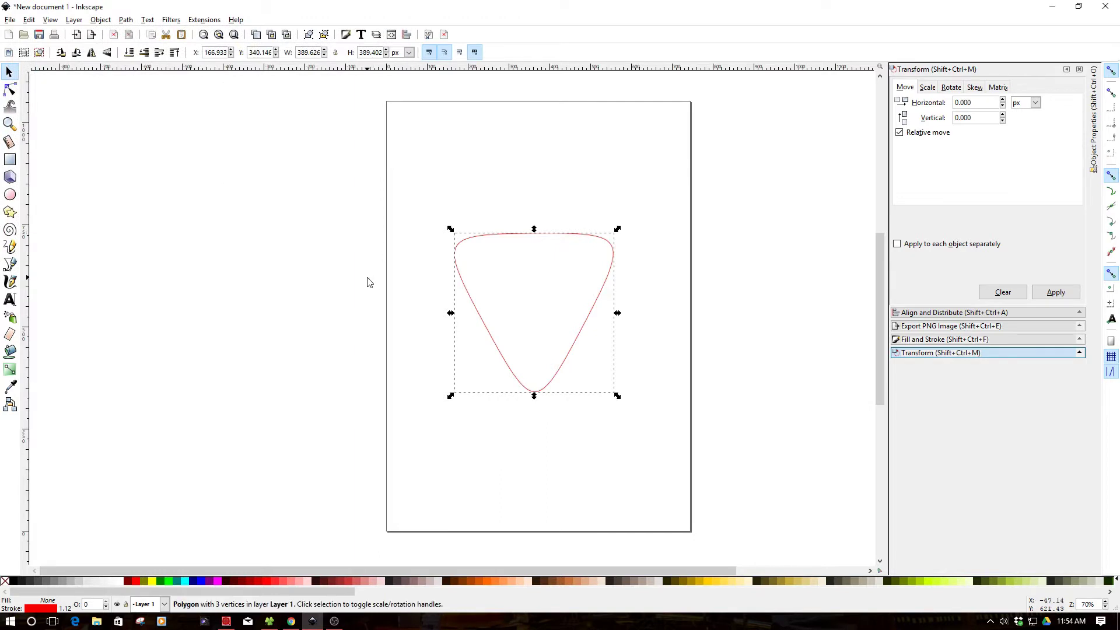
Switch to the Tinkercad design in the browser and choose drawing.svg as the file to import
{"action": "left_click", "coordinate": [292, 622]}
{"action": "left_click", "coordinate": [169, 8]}
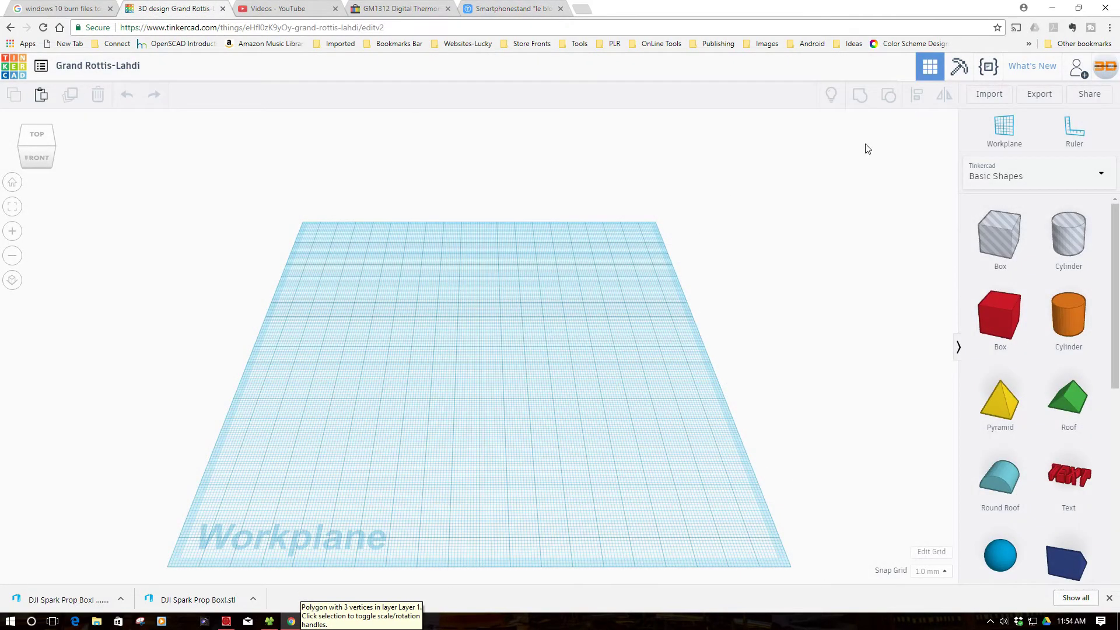
{"action": "left_click", "coordinate": [995, 93]}
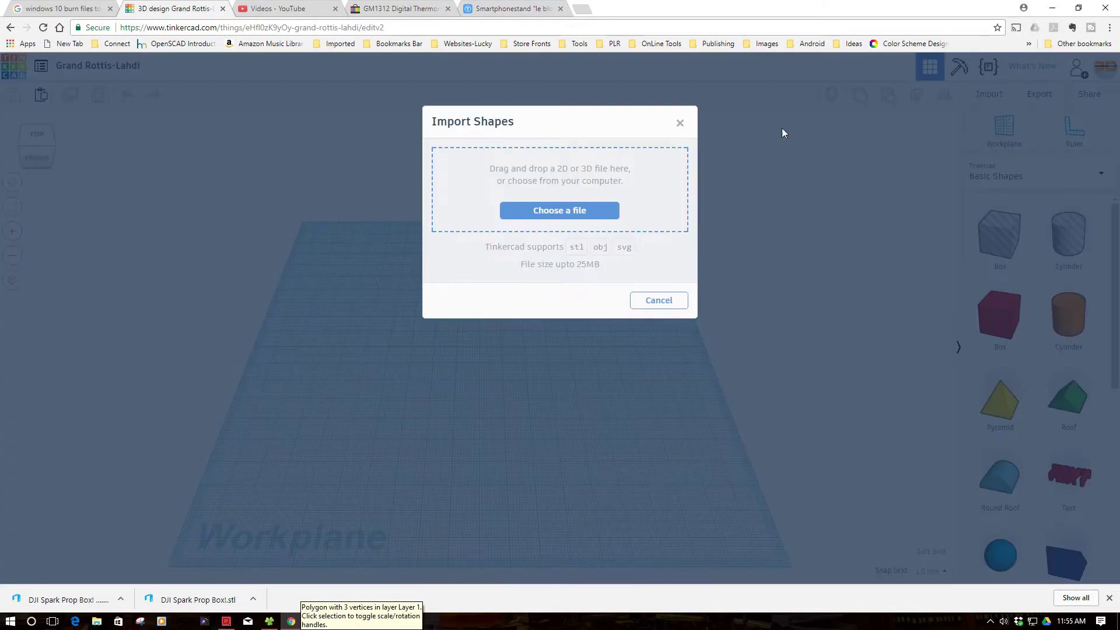
{"action": "left_click", "coordinate": [530, 206]}
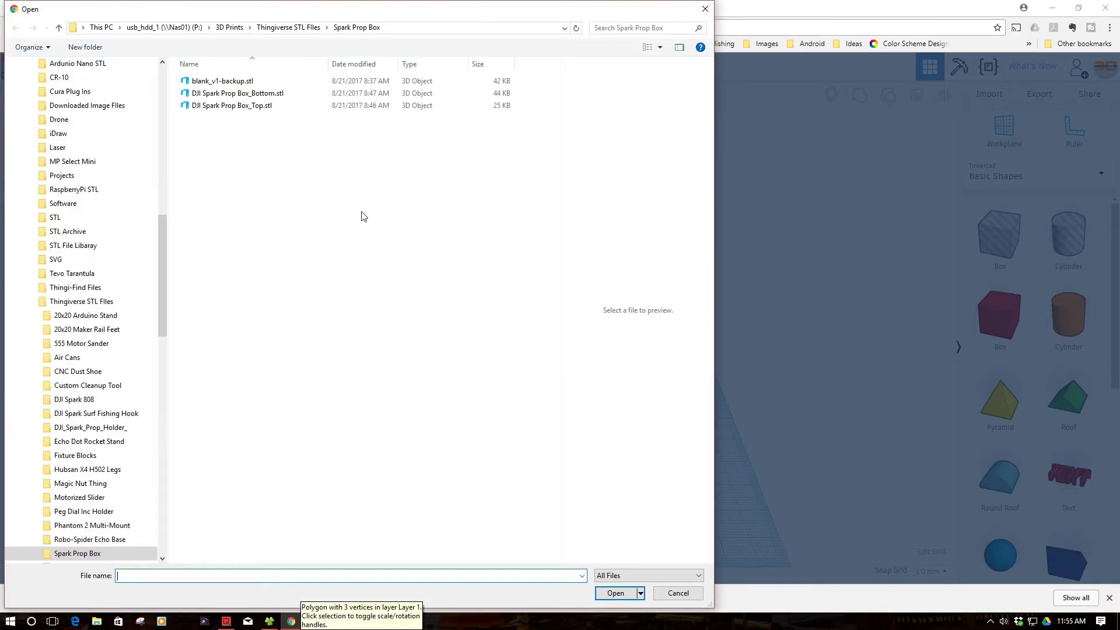
{"action": "left_click_drag", "start_coordinate": [163, 275], "coordinate": [173, 339]}
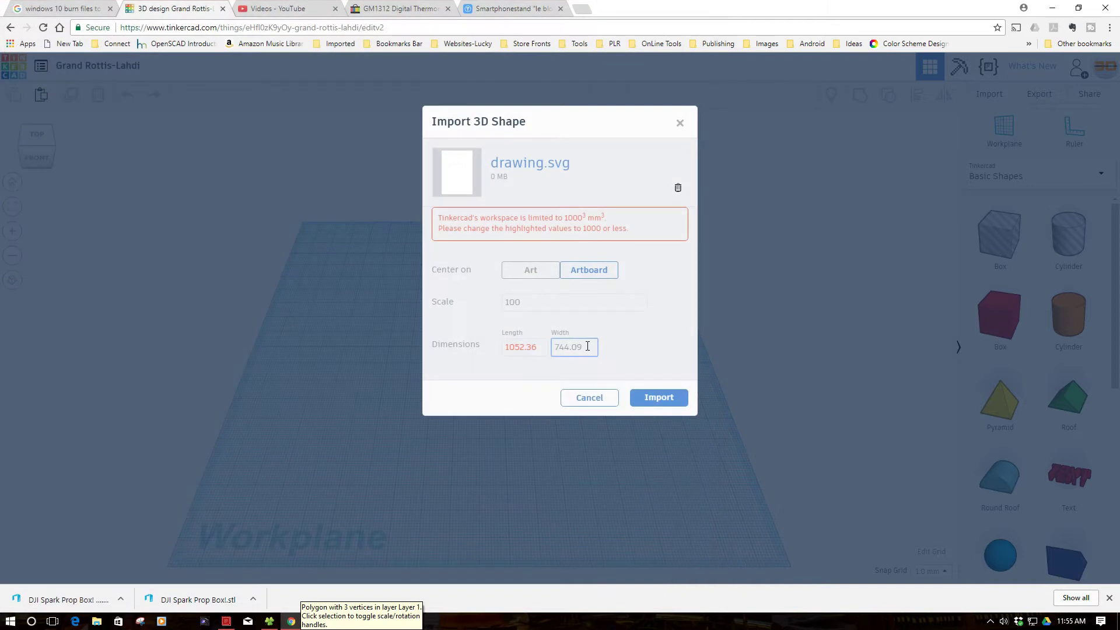
Set the import width to 110, then the length to 110, and import the SVG shape
{"action": "left_click_drag", "start_coordinate": [583, 347], "coordinate": [548, 348]}
{"action": "type", "text": "110"}
{"action": "left_click_drag", "start_coordinate": [534, 308], "coordinate": [503, 308]}
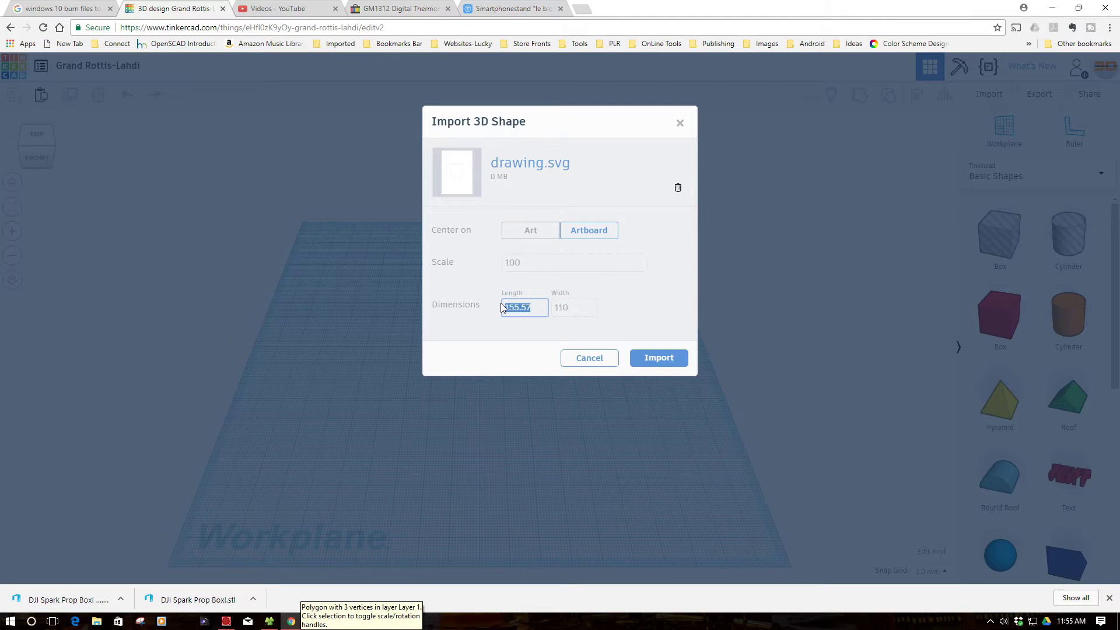
{"action": "type", "text": "110"}
{"action": "left_click", "coordinate": [666, 359]}
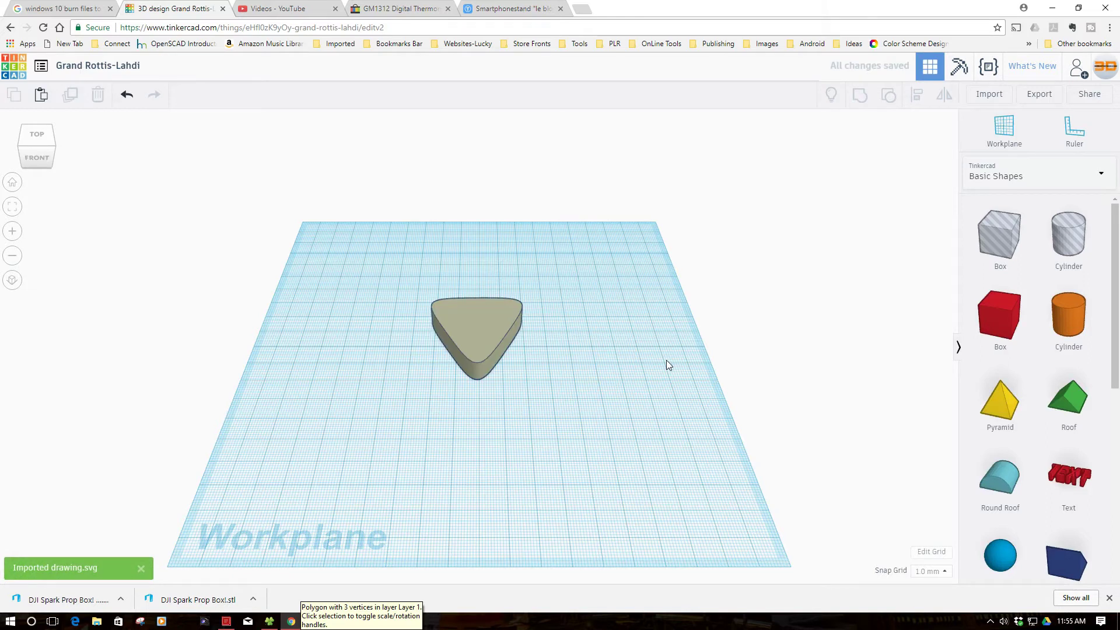
Place a ruler on the workplane beside the imported triangle and set the triangle's width and length to 110 mm
{"action": "left_click", "coordinate": [1072, 132]}
{"action": "left_click", "coordinate": [397, 364]}
{"action": "right_click_drag", "start_coordinate": [474, 404], "coordinate": [467, 476]}
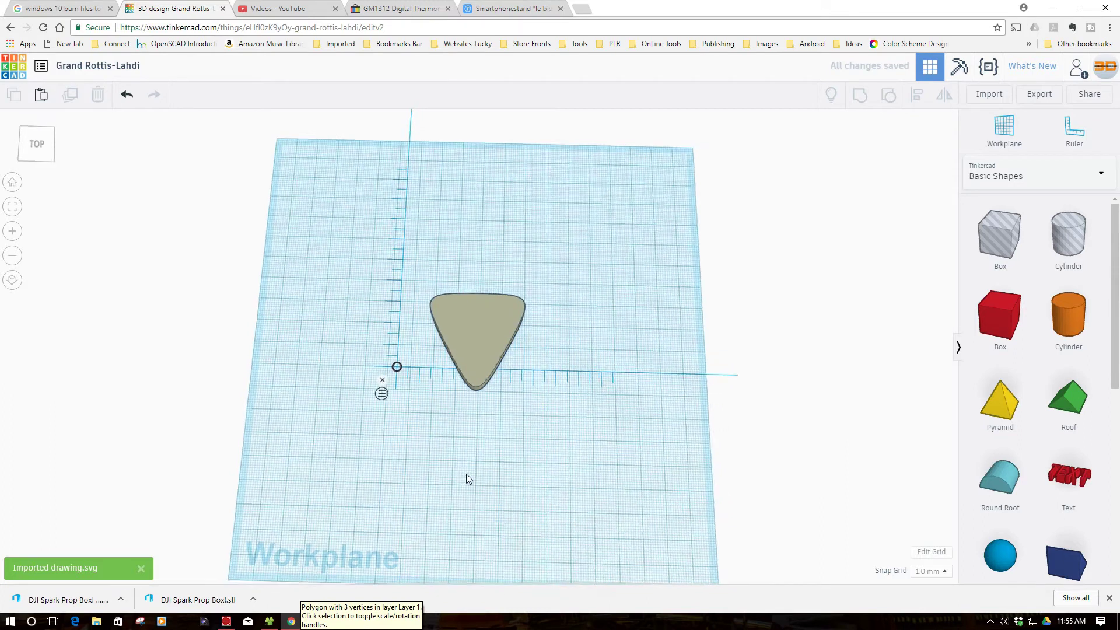
{"action": "left_click", "coordinate": [475, 352]}
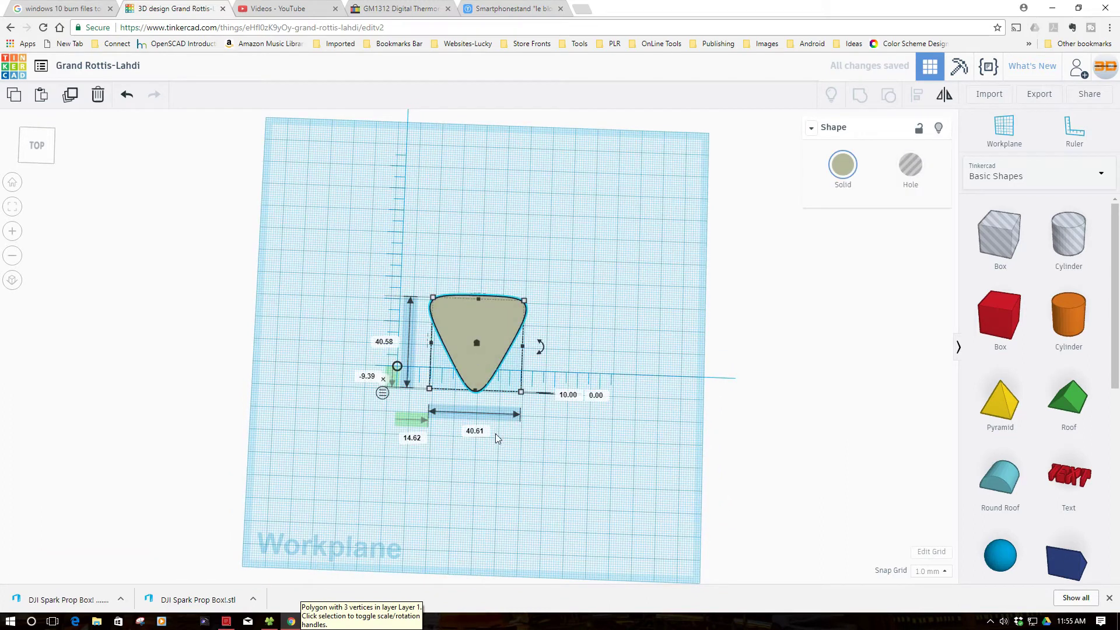
{"action": "left_click", "coordinate": [494, 434]}
{"action": "type", "text": "110"}
{"action": "key", "text": "Return"}
{"action": "left_click", "coordinate": [384, 340]}
{"action": "type", "text": "110"}
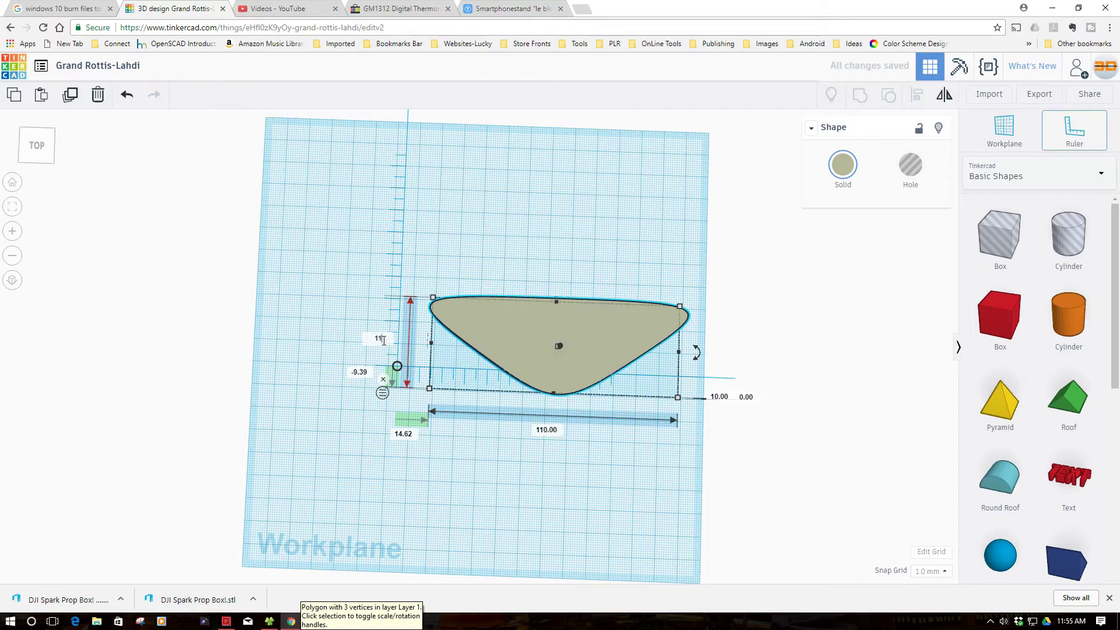
{"action": "key", "text": "Return"}
Move the triangle toward the middle of the workplane and set its height to 12 mm
{"action": "left_click_drag", "start_coordinate": [575, 347], "coordinate": [498, 403]}
{"action": "right_click_drag", "start_coordinate": [586, 540], "coordinate": [478, 450]}
{"action": "left_click", "coordinate": [578, 464]}
{"action": "type", "text": "12"}
{"action": "key", "text": "Return"}
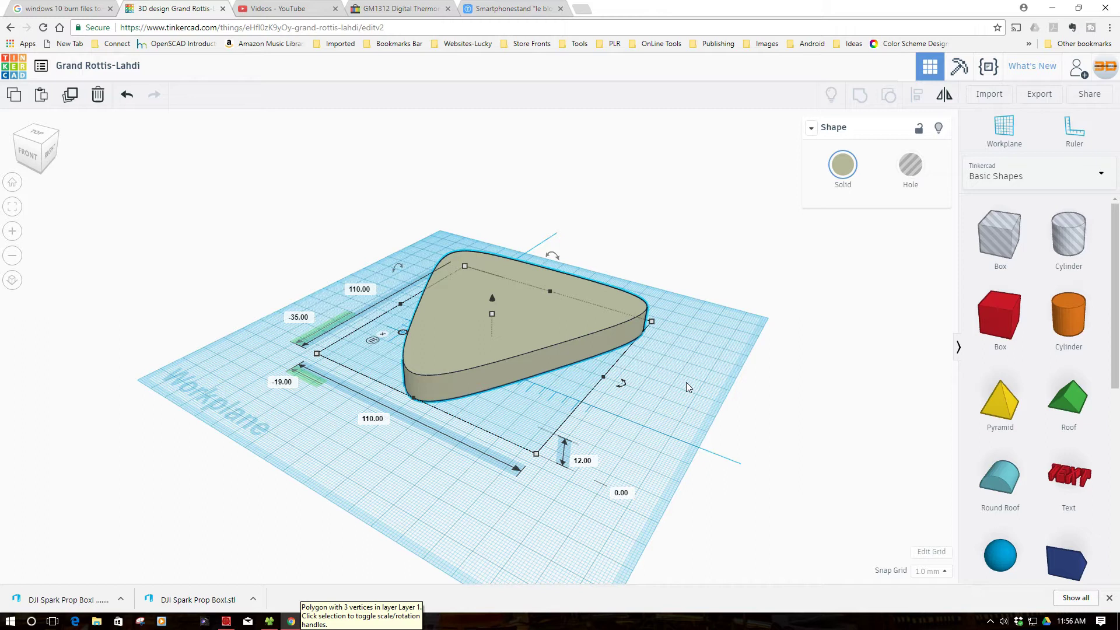
Add a box hole in front of the triangle, stretch it to about 96 mm long and set its height to 12 mm
{"action": "left_click_drag", "start_coordinate": [999, 240], "coordinate": [939, 245]}
{"action": "left_click_drag", "start_coordinate": [631, 371], "coordinate": [467, 591]}
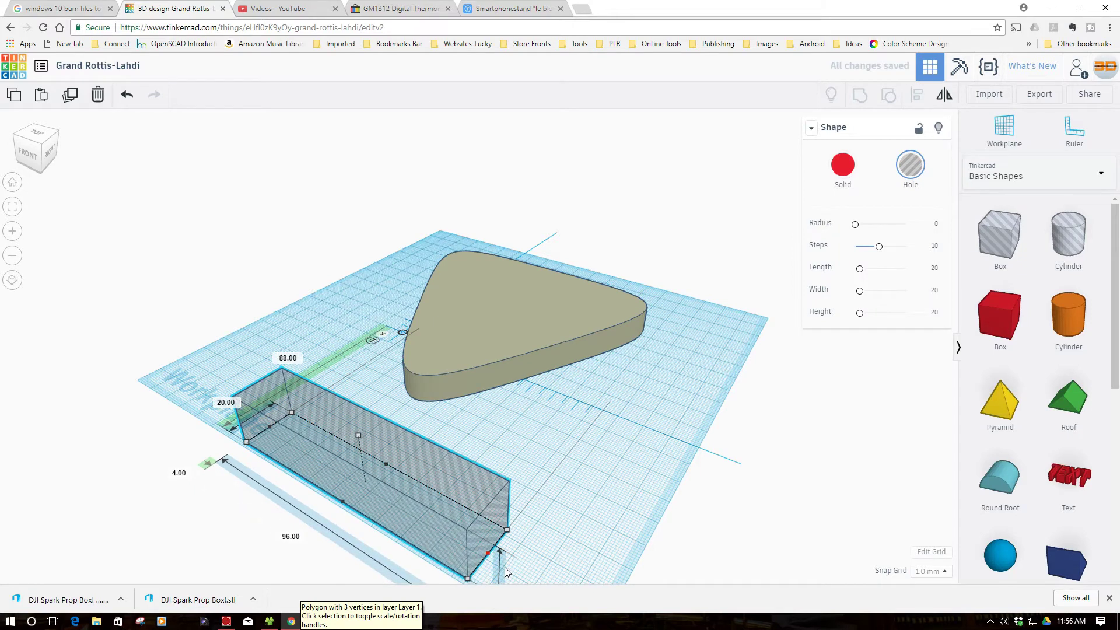
{"action": "right_click_drag", "start_coordinate": [571, 548], "coordinate": [608, 546]}
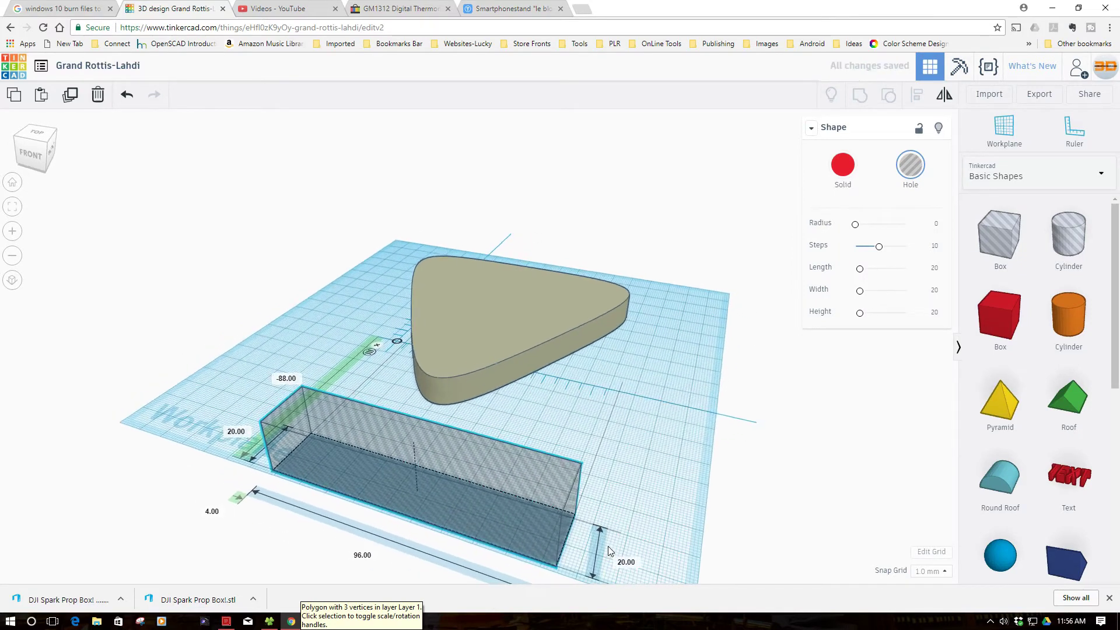
{"action": "left_click", "coordinate": [623, 562]}
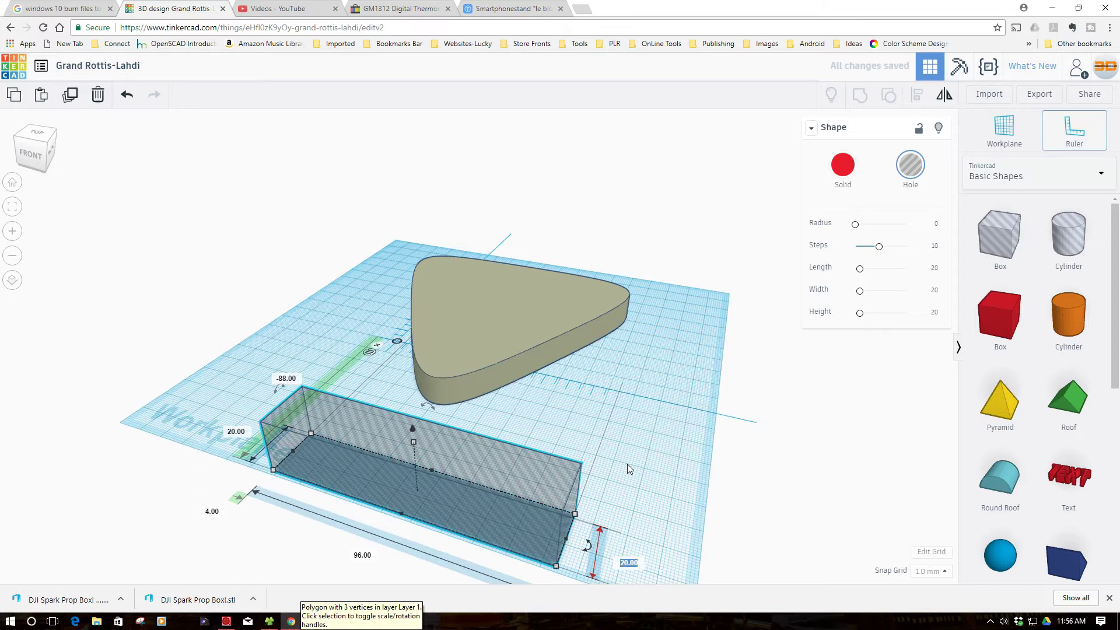
{"action": "type", "text": "12"}
{"action": "key", "text": "Return"}
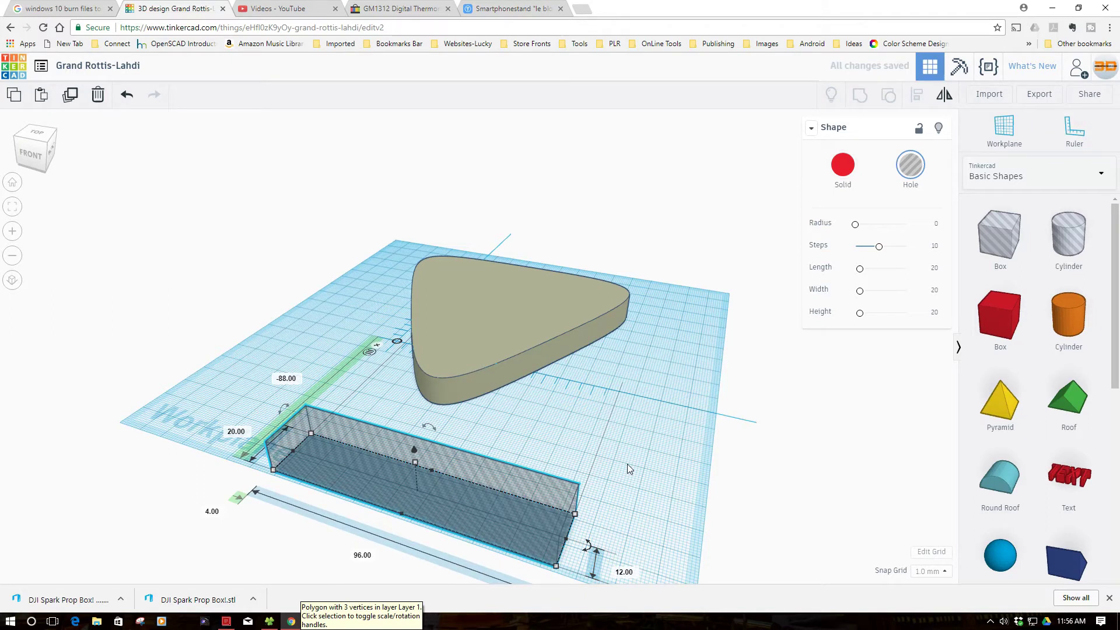
Set the box hole's width to 12 mm and move it across the triangle near its front corner
{"action": "right_click_drag", "start_coordinate": [601, 522], "coordinate": [523, 509]}
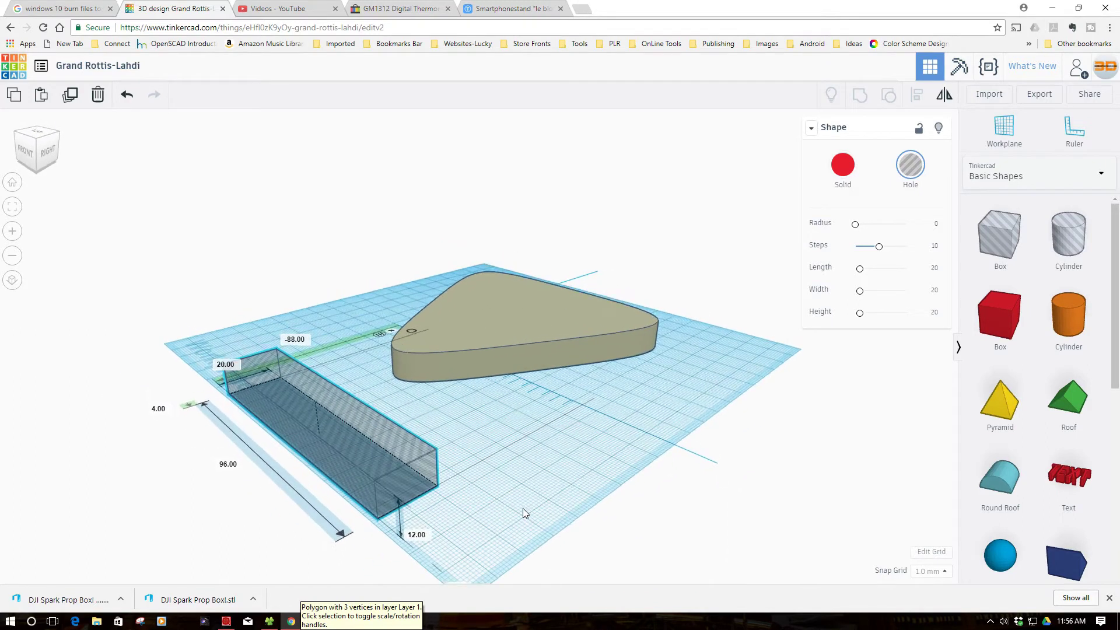
{"action": "left_click", "coordinate": [226, 364]}
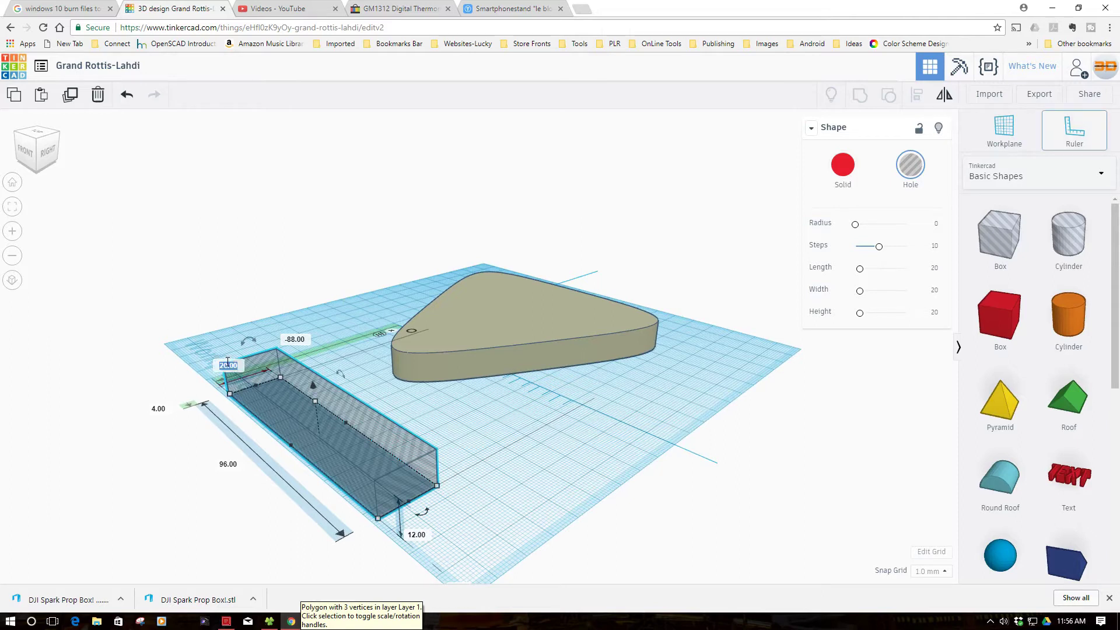
{"action": "type", "text": "4"}
{"action": "type", "text": "2"}
{"action": "key", "text": "Return"}
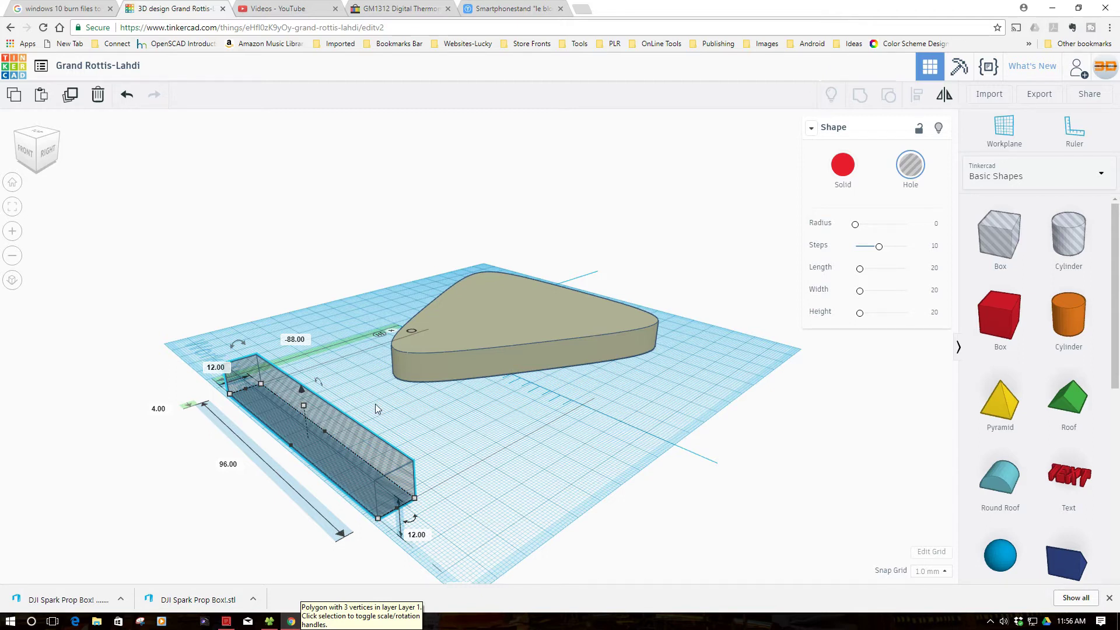
{"action": "right_click_drag", "start_coordinate": [376, 404], "coordinate": [430, 430]}
{"action": "left_click_drag", "start_coordinate": [399, 513], "coordinate": [478, 364]}
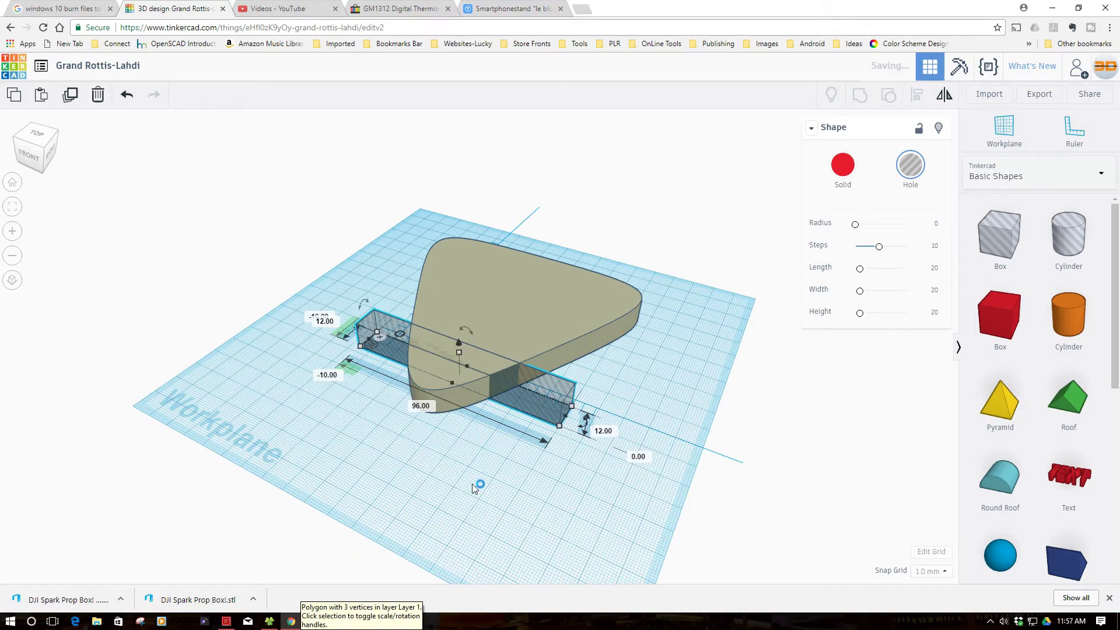
Raise the box hole 6 mm above the workplane
{"action": "right_click_drag", "start_coordinate": [475, 471], "coordinate": [548, 473]}
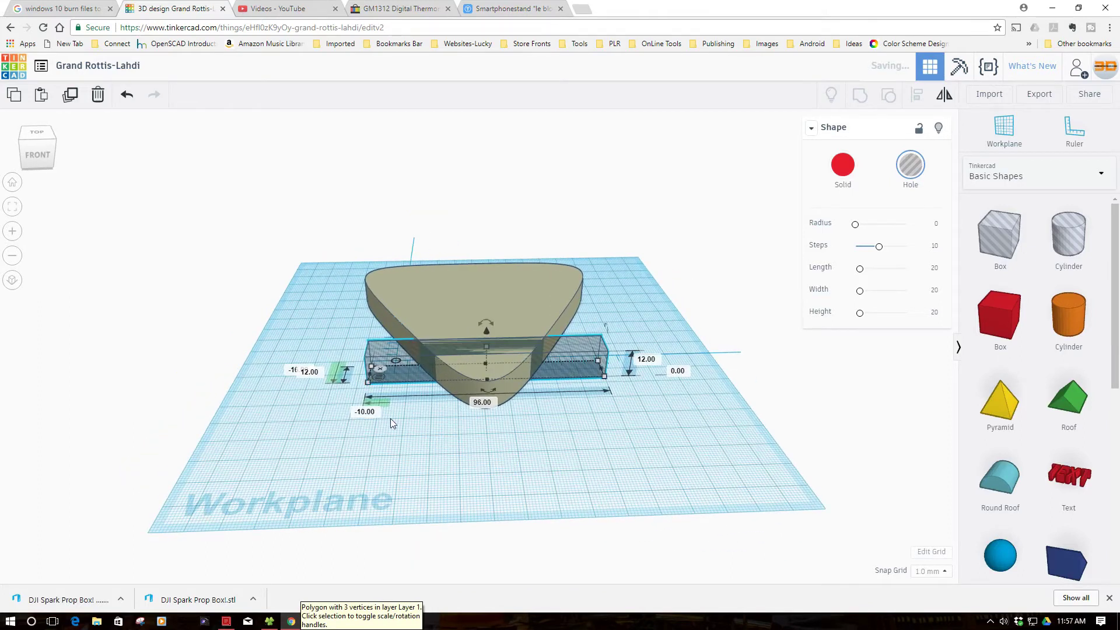
{"action": "right_click_drag", "start_coordinate": [305, 430], "coordinate": [508, 417]}
{"action": "left_click", "coordinate": [673, 334]}
{"action": "type", "text": "6"}
{"action": "key", "text": "Return"}
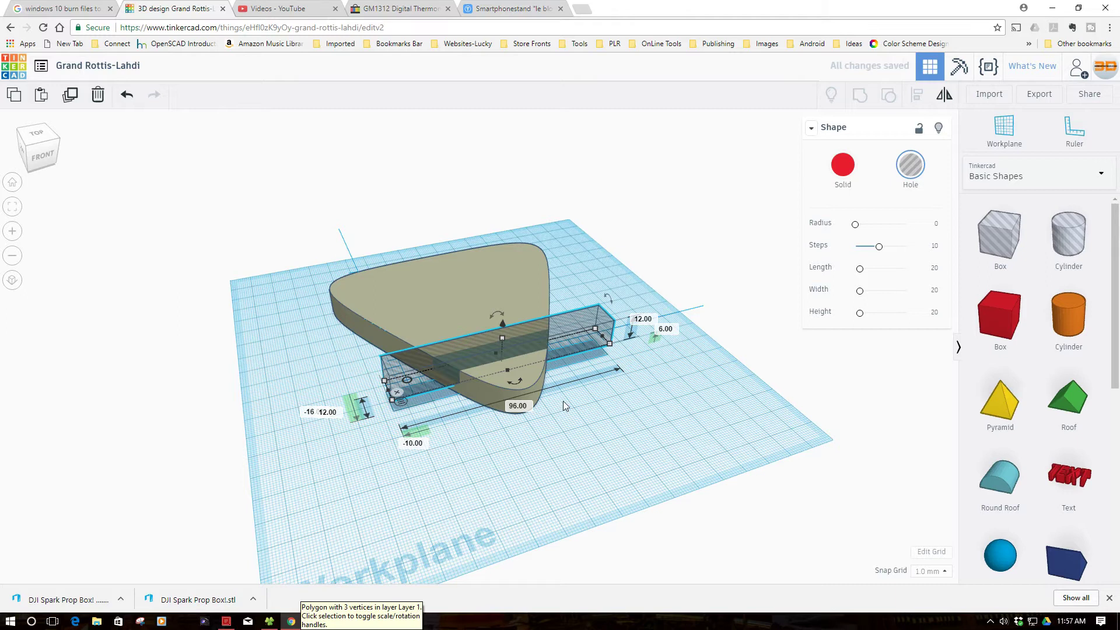
Nudge the box hole slightly toward the triangle's wide end, to ruler offsets of -8 mm and -12 mm
{"action": "right_click_drag", "start_coordinate": [579, 429], "coordinate": [343, 463]}
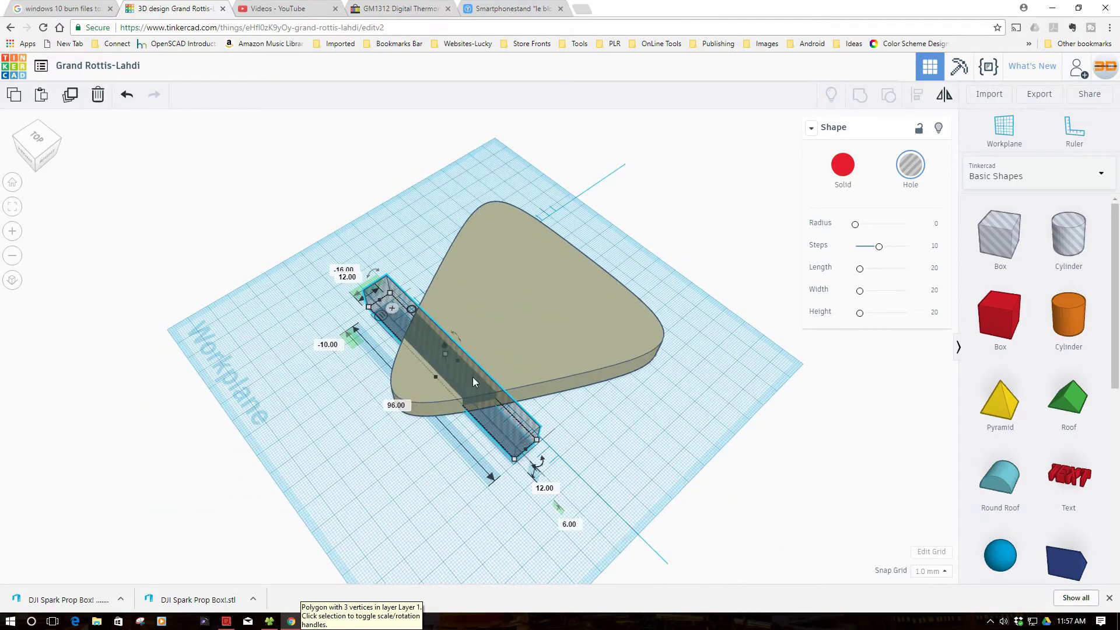
{"action": "key", "text": "Right"}
{"action": "key", "text": "Down"}
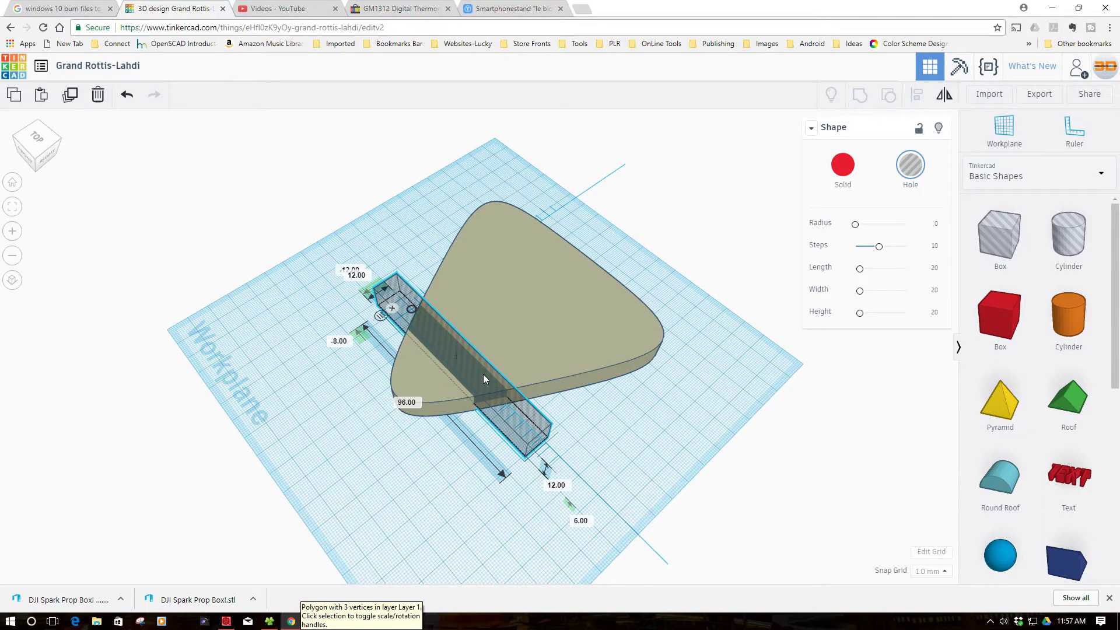
Set the box hole's elevation above the workplane to 3 mm
{"action": "right_click_drag", "start_coordinate": [449, 502], "coordinate": [419, 433]}
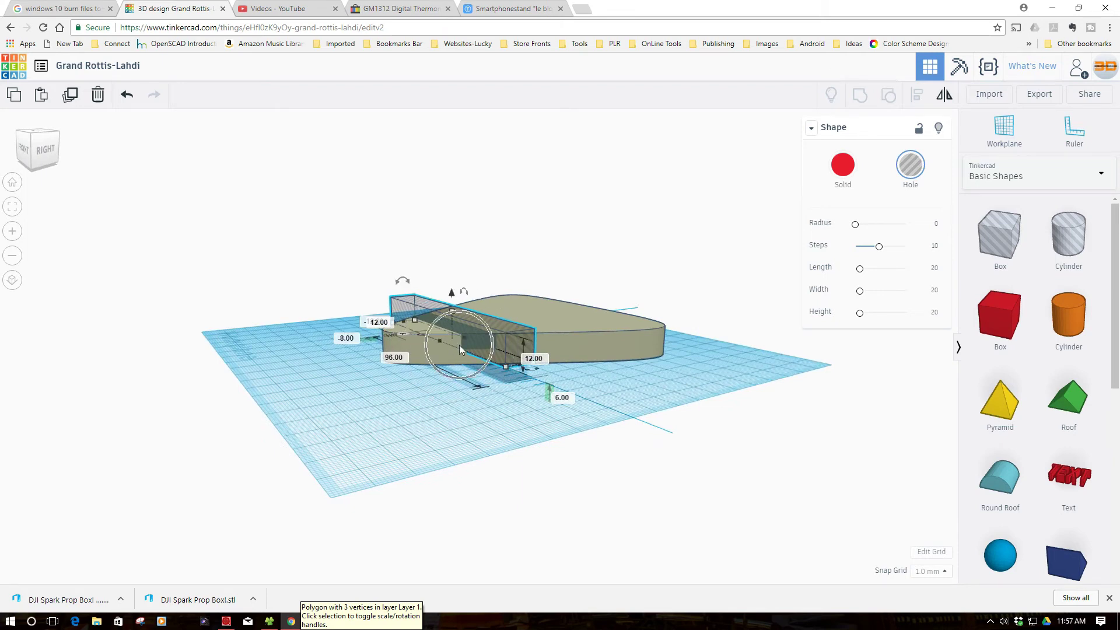
{"action": "scroll", "coordinate": [460, 345], "scroll_direction": "up", "scroll_amount": 5}
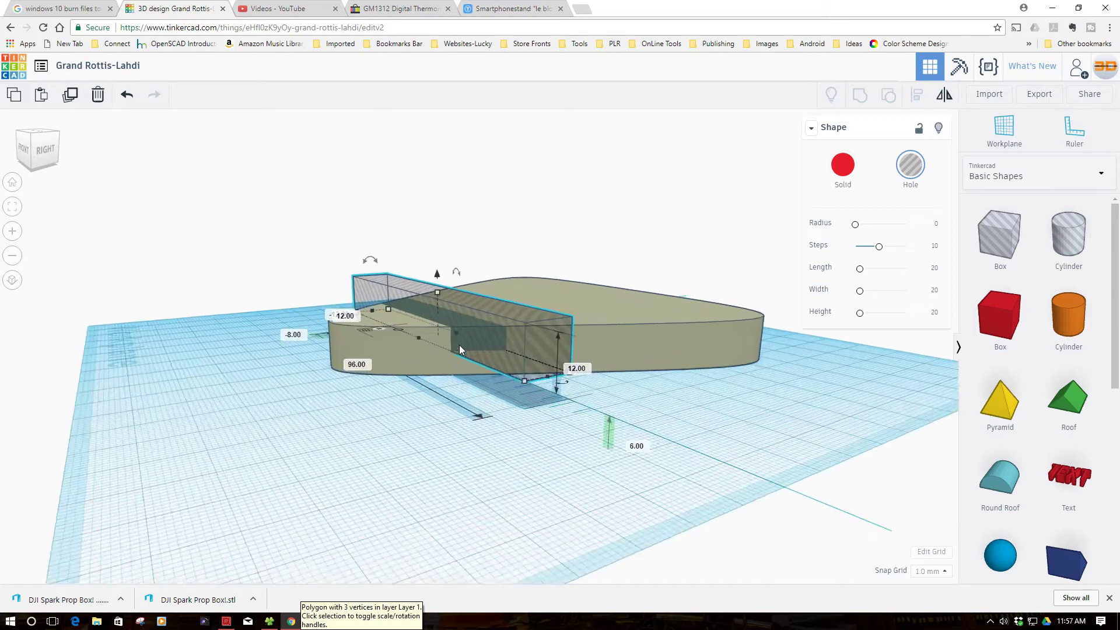
{"action": "scroll", "coordinate": [460, 345], "scroll_direction": "up", "scroll_amount": 2}
{"action": "left_click", "coordinate": [431, 334]}
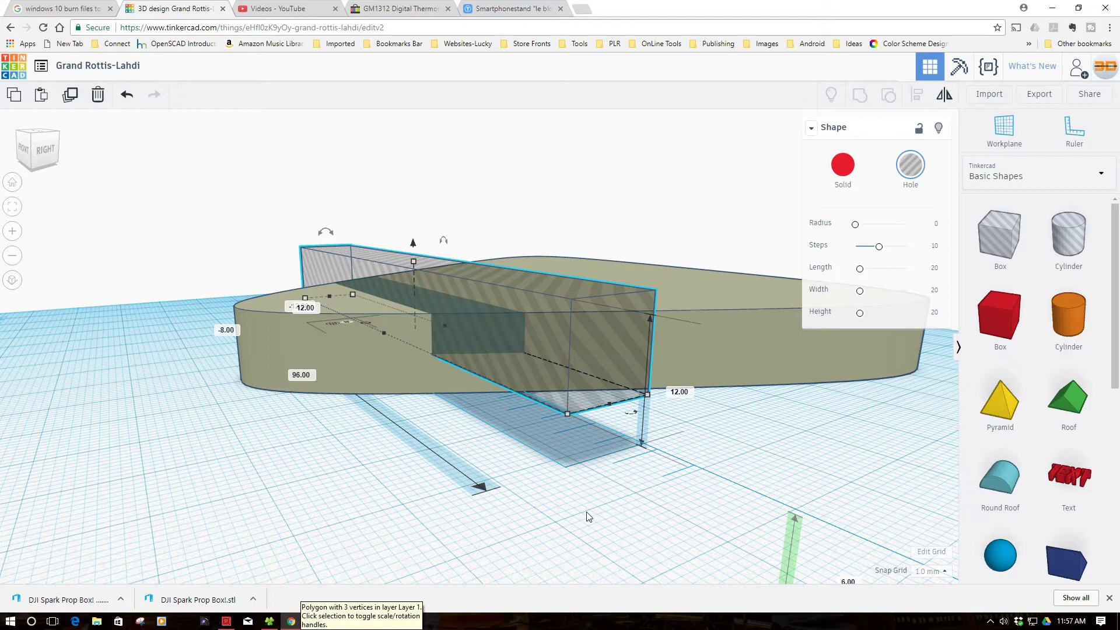
{"action": "right_click_drag", "start_coordinate": [583, 528], "coordinate": [576, 502]}
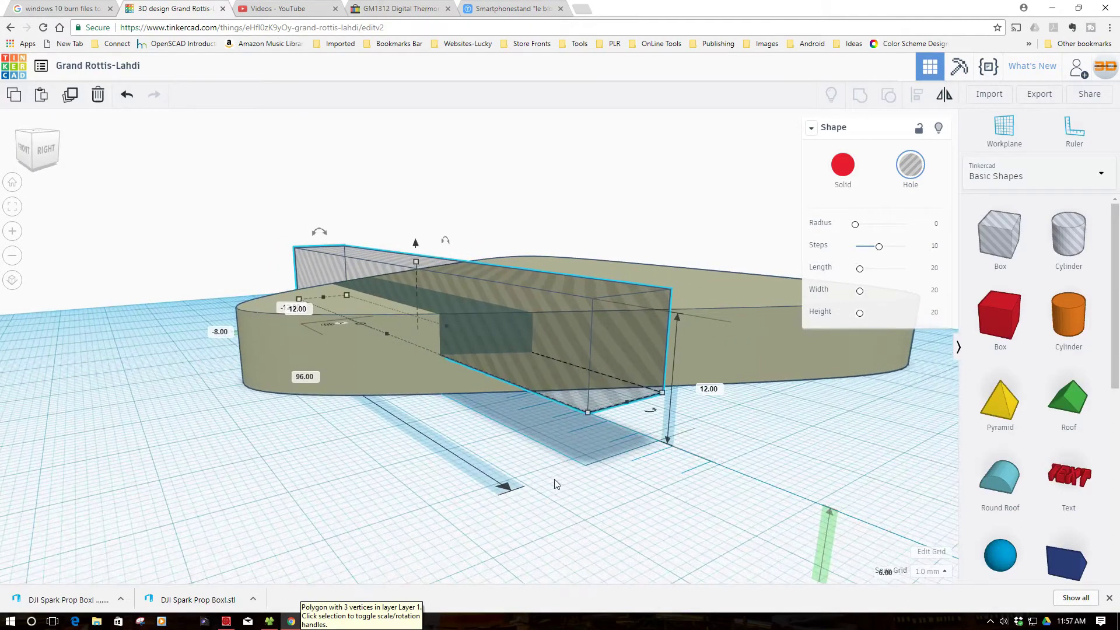
{"action": "scroll", "coordinate": [556, 483], "scroll_direction": "down", "scroll_amount": 3}
{"action": "left_click", "coordinate": [723, 480]}
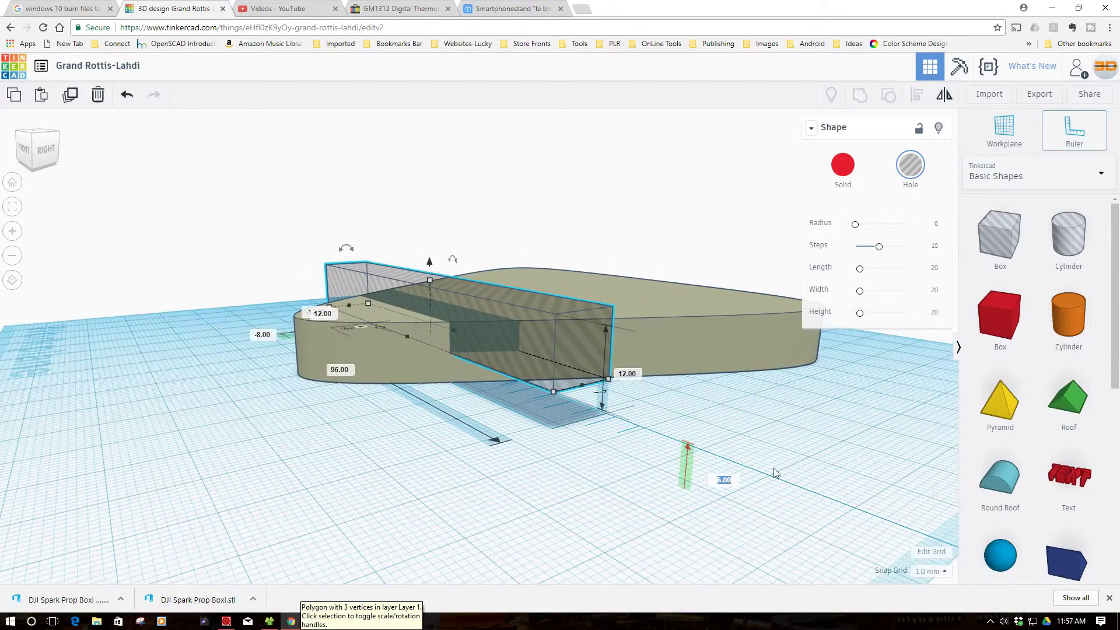
{"action": "type", "text": "3"}
{"action": "key", "text": "Return"}
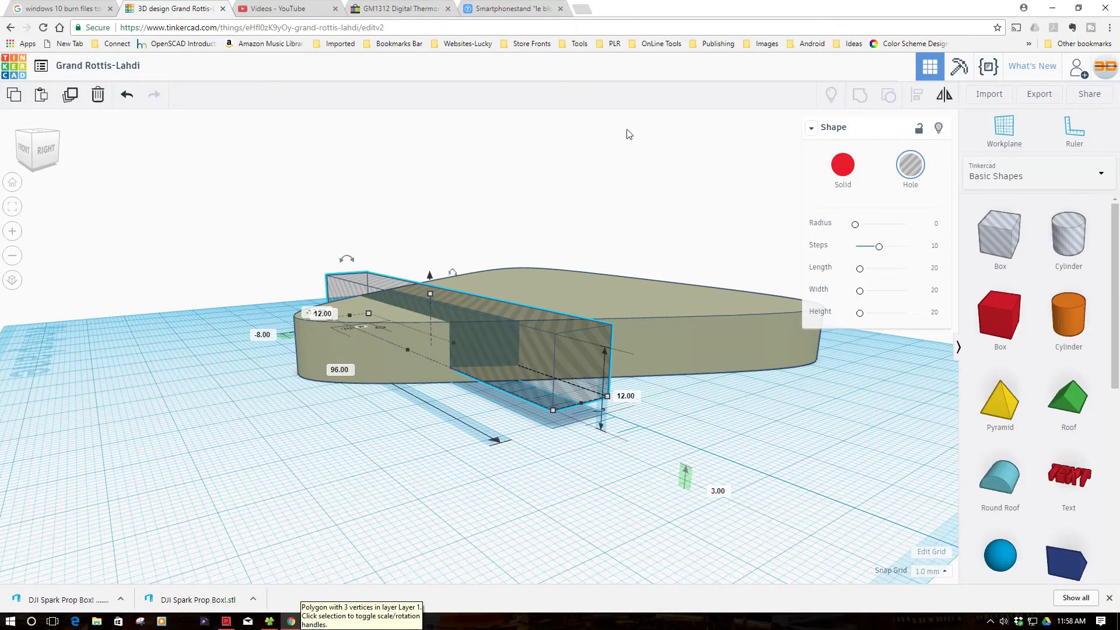
Tilt the box hole -10° about its long axis to angle the phone slot
{"action": "mouse_move", "coordinate": [351, 254]}
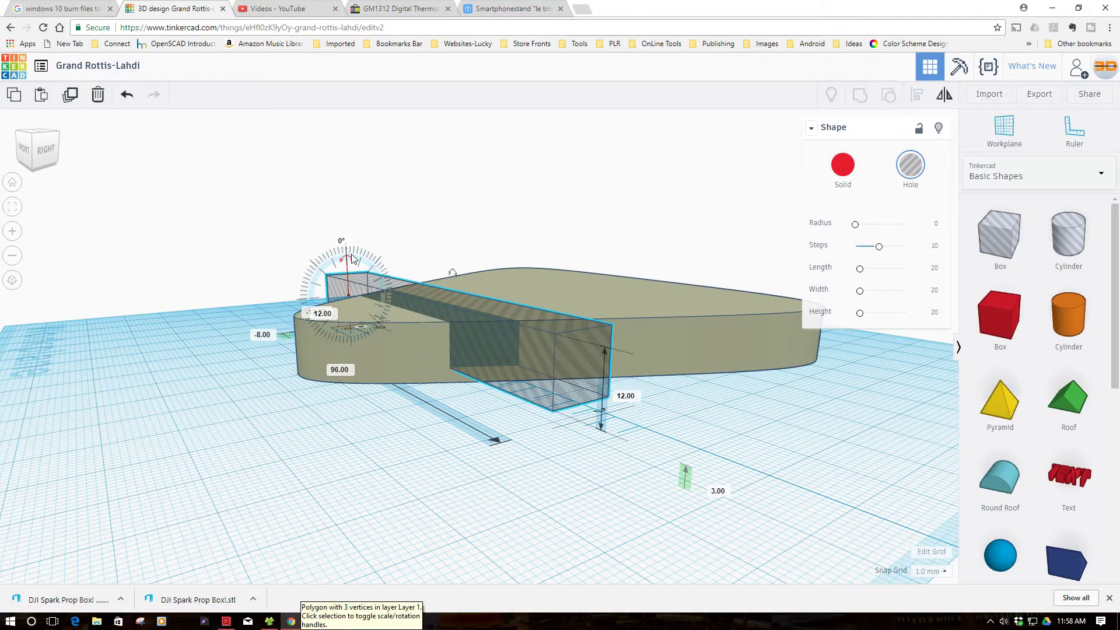
{"action": "left_click_drag", "start_coordinate": [355, 254], "coordinate": [367, 258]}
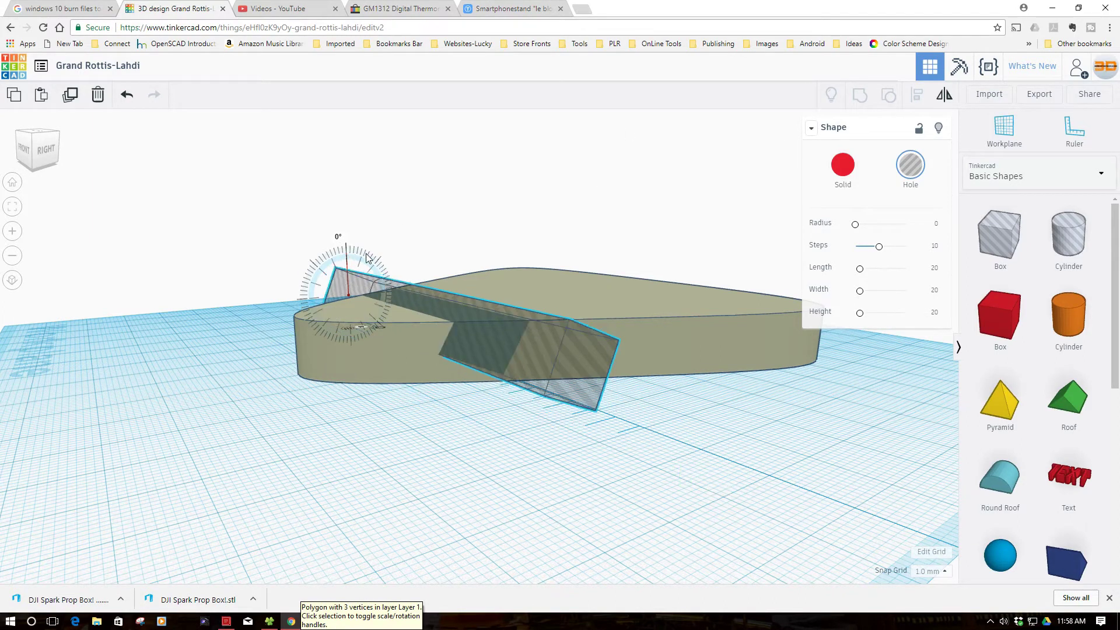
{"action": "left_click_drag", "start_coordinate": [367, 257], "coordinate": [363, 223]}
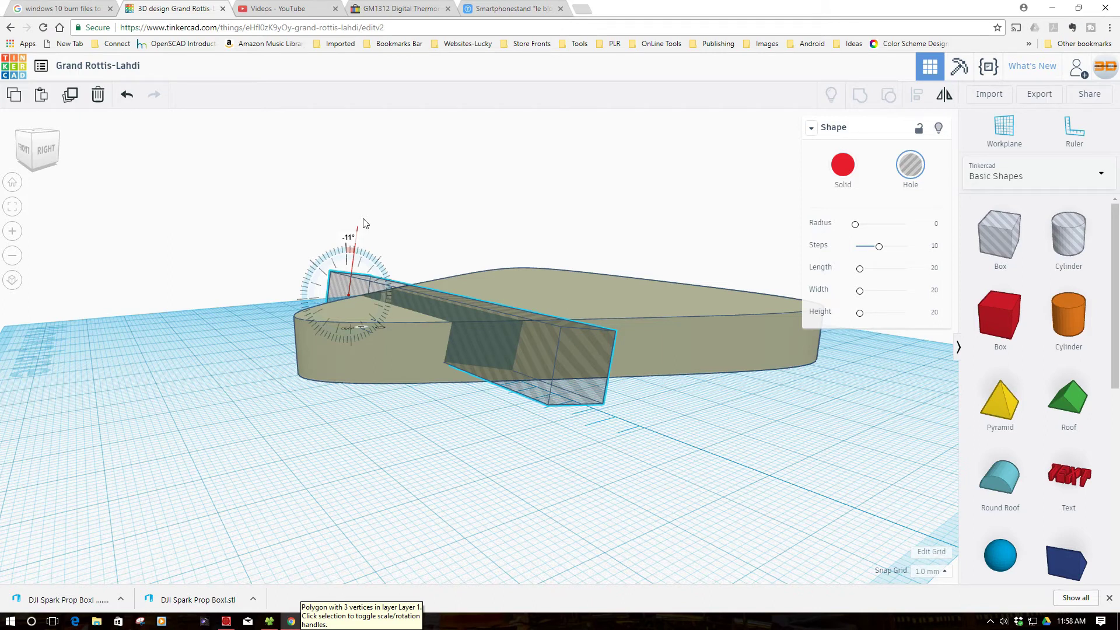
{"action": "left_click_drag", "start_coordinate": [364, 223], "coordinate": [350, 234]}
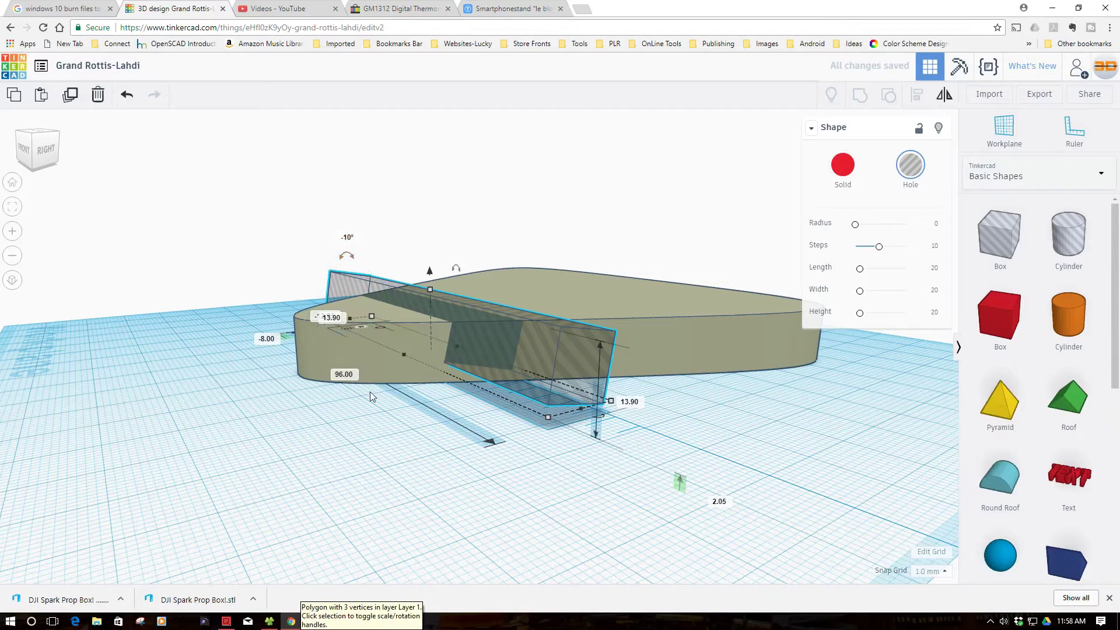
Duplicate the tilted box hole and place the copy across the triangle's wide end, about 39 mm from the ruler origin
{"action": "right_click_drag", "start_coordinate": [368, 437], "coordinate": [572, 403]}
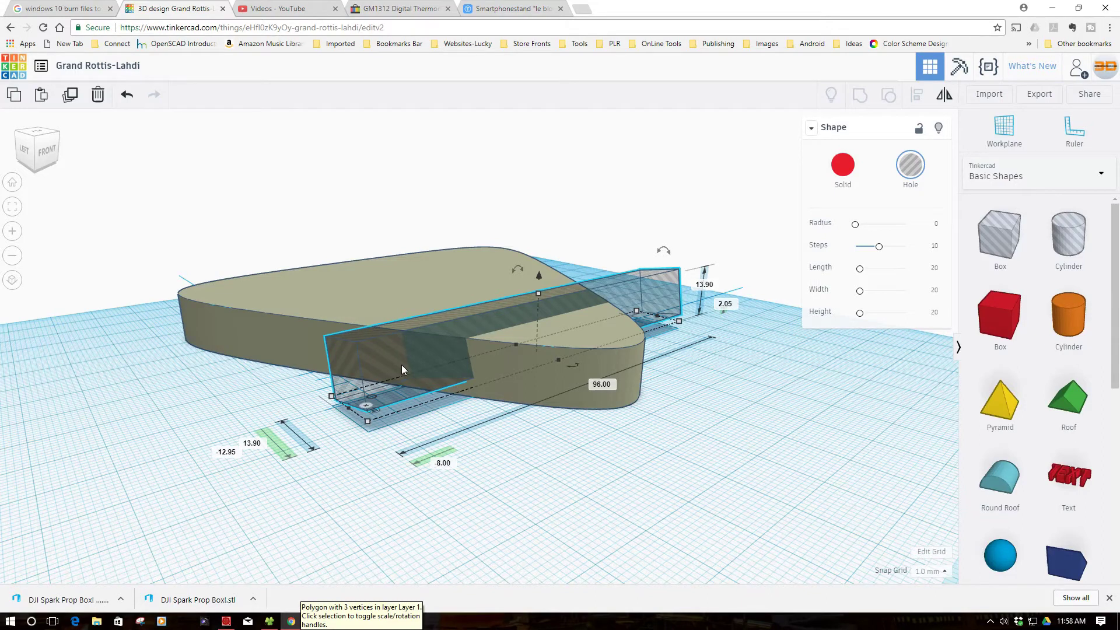
{"action": "left_click_drag", "start_coordinate": [402, 365], "coordinate": [436, 278]}
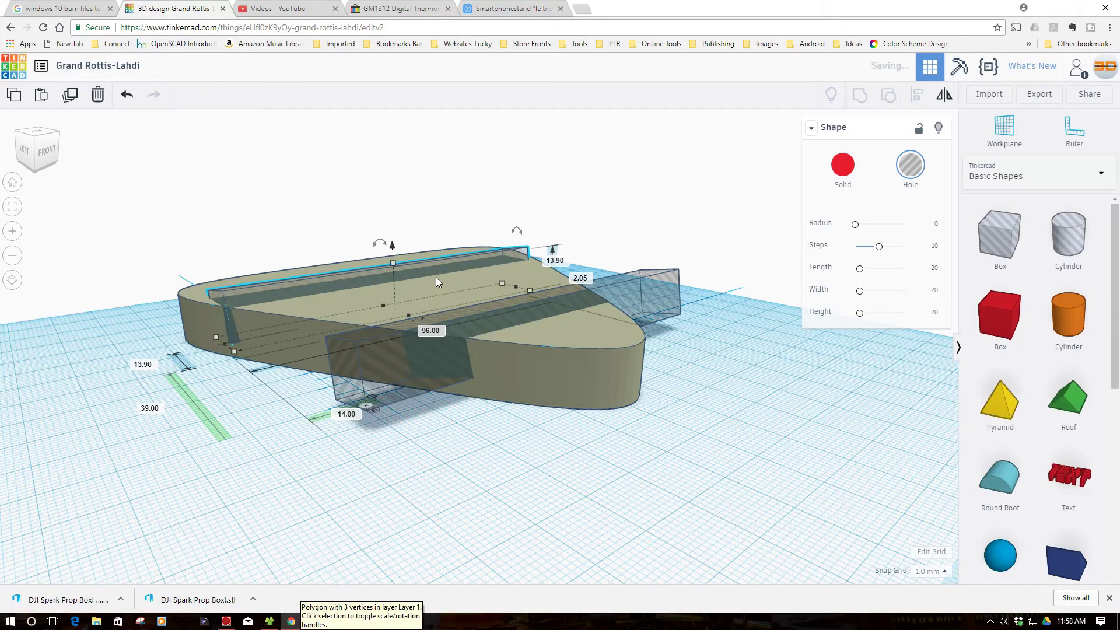
Set the copied box hole's length to 120 mm and shift it so it overhangs both sides of the triangle
{"action": "right_click_drag", "start_coordinate": [493, 480], "coordinate": [418, 353]}
{"action": "left_click", "coordinate": [417, 344]}
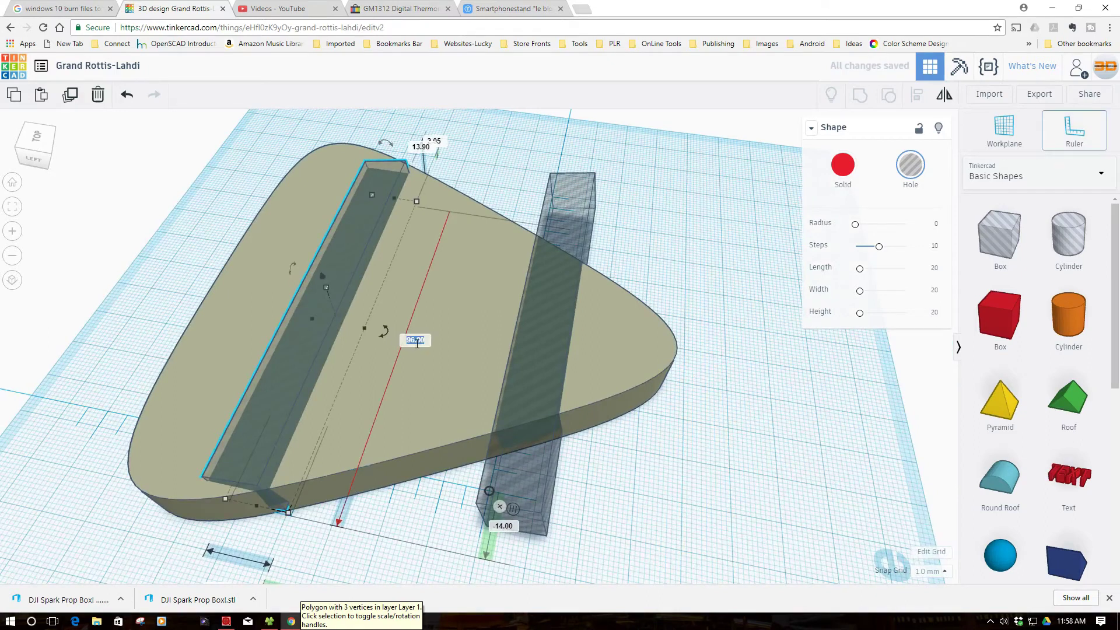
{"action": "type", "text": "120"}
{"action": "key", "text": "Return"}
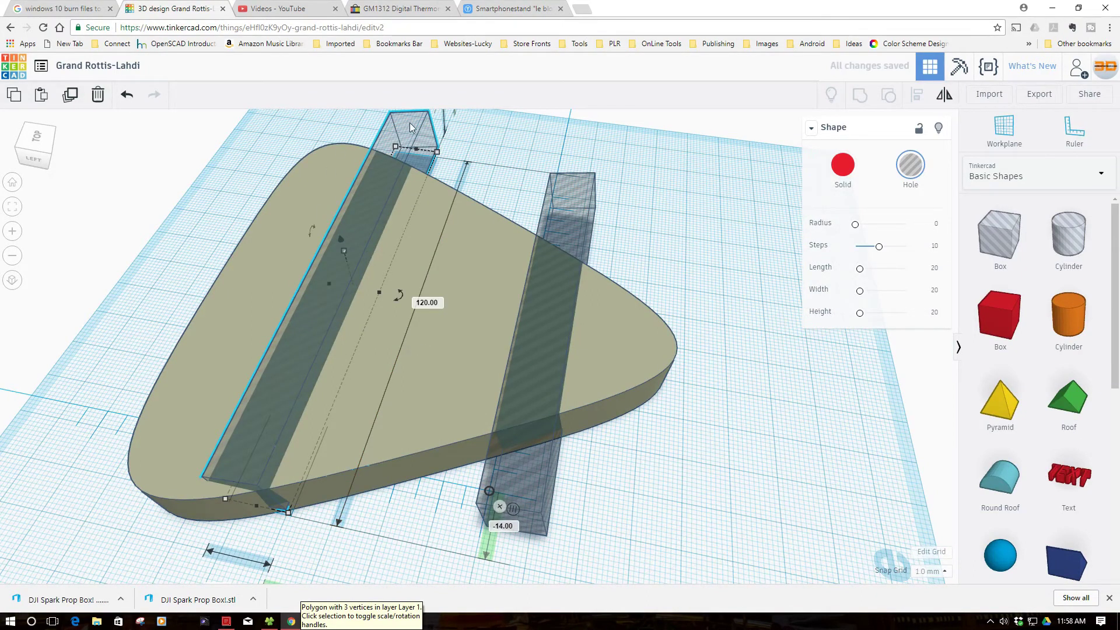
{"action": "left_click_drag", "start_coordinate": [415, 128], "coordinate": [411, 139]}
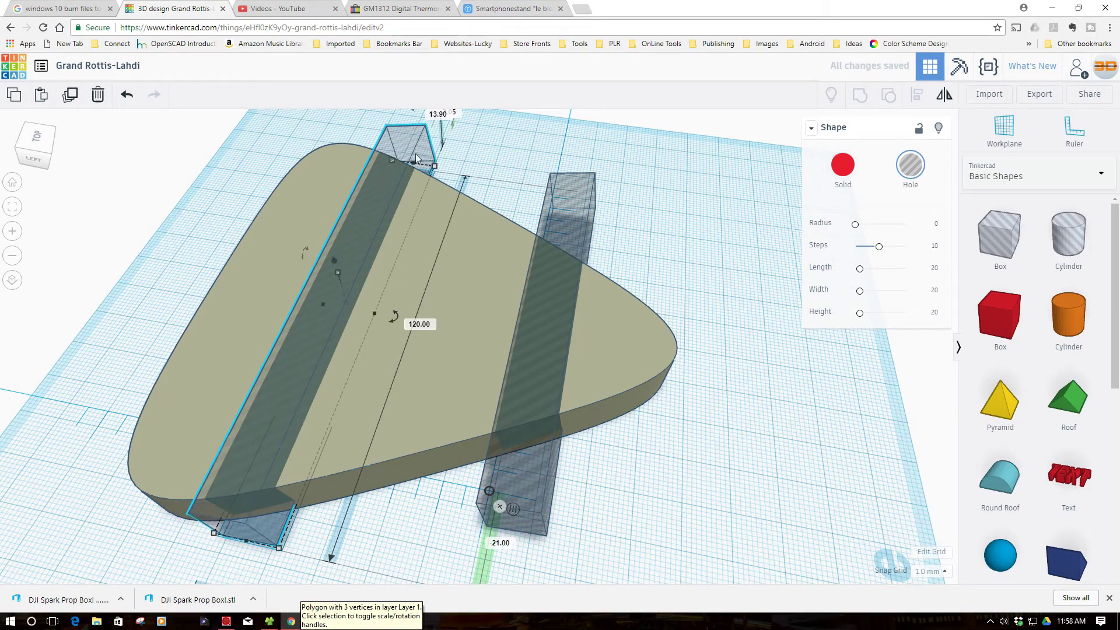
Group the triangle with both box holes to cut the two angled slots, and inspect the result
{"action": "right_click_drag", "start_coordinate": [664, 495], "coordinate": [724, 439]}
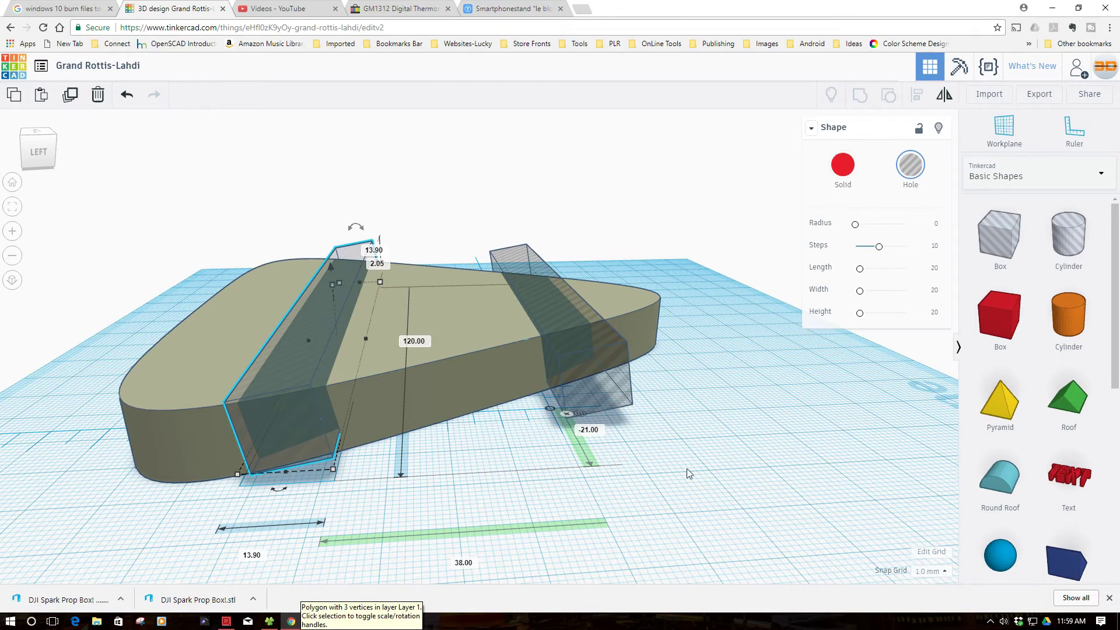
{"action": "right_click_drag", "start_coordinate": [684, 467], "coordinate": [687, 455]}
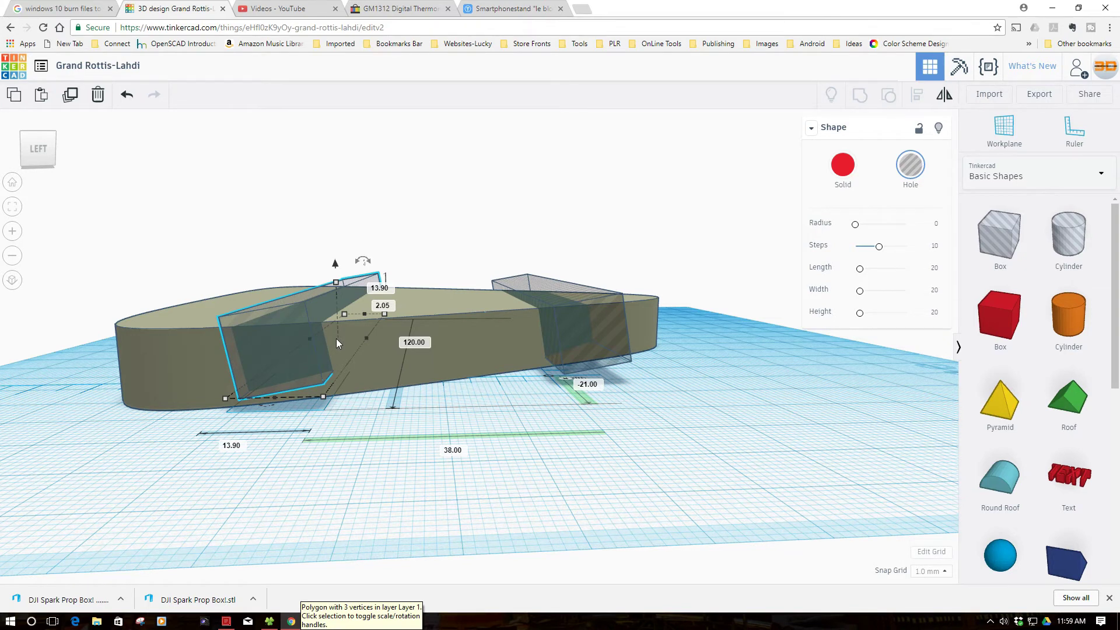
{"action": "right_click_drag", "start_coordinate": [668, 416], "coordinate": [271, 258]}
{"action": "left_click_drag", "start_coordinate": [180, 167], "coordinate": [718, 487]}
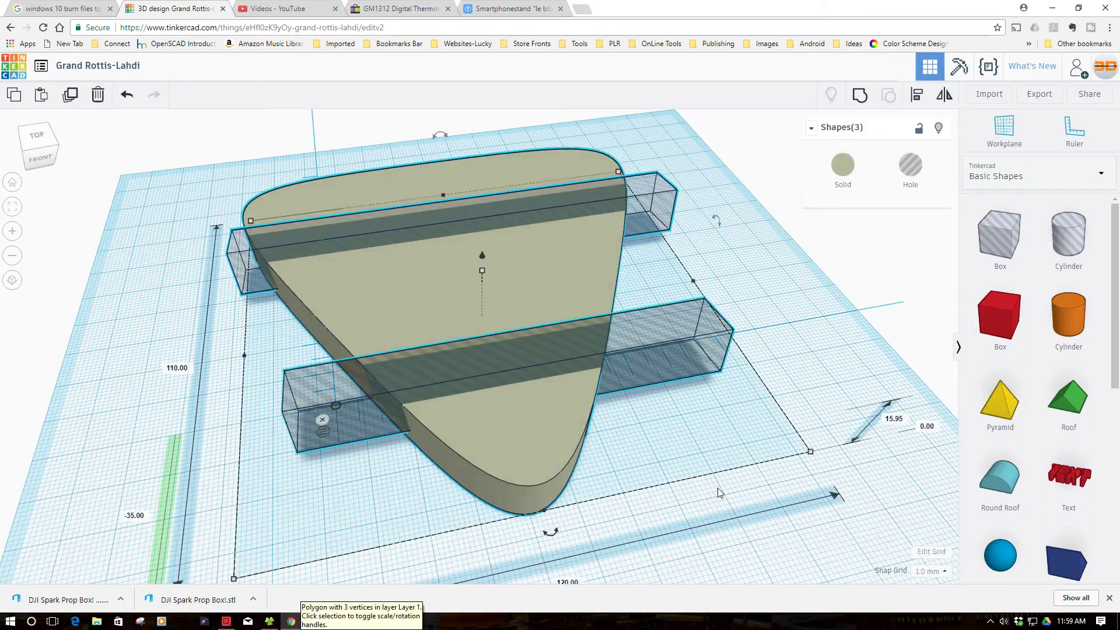
{"action": "left_click", "coordinate": [859, 94]}
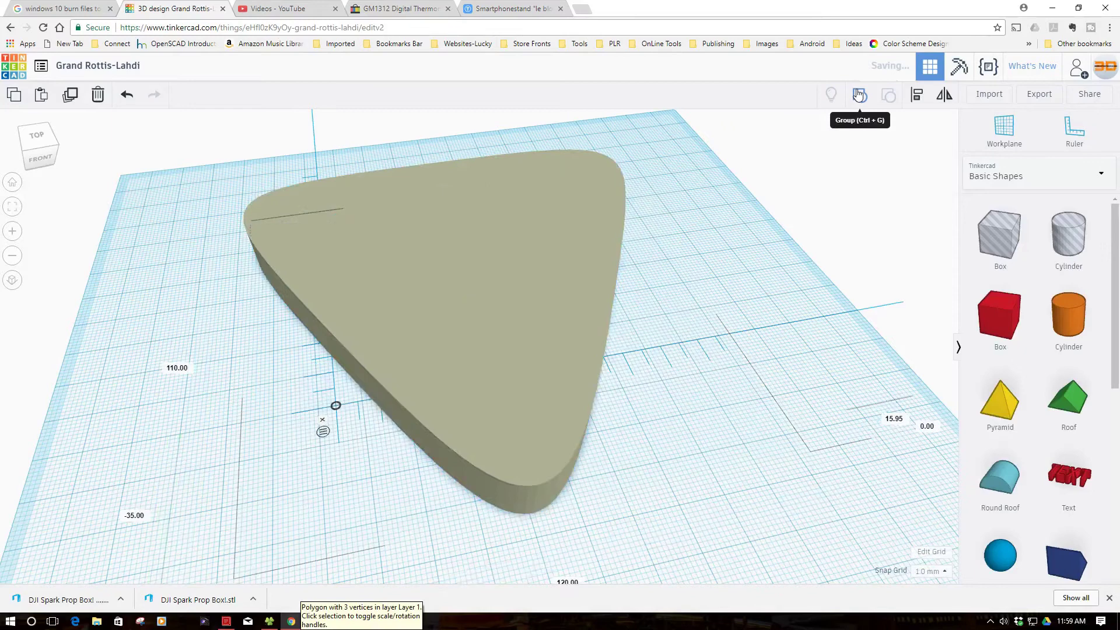
{"action": "left_click", "coordinate": [120, 450]}
{"action": "right_click_drag", "start_coordinate": [120, 451], "coordinate": [289, 456]}
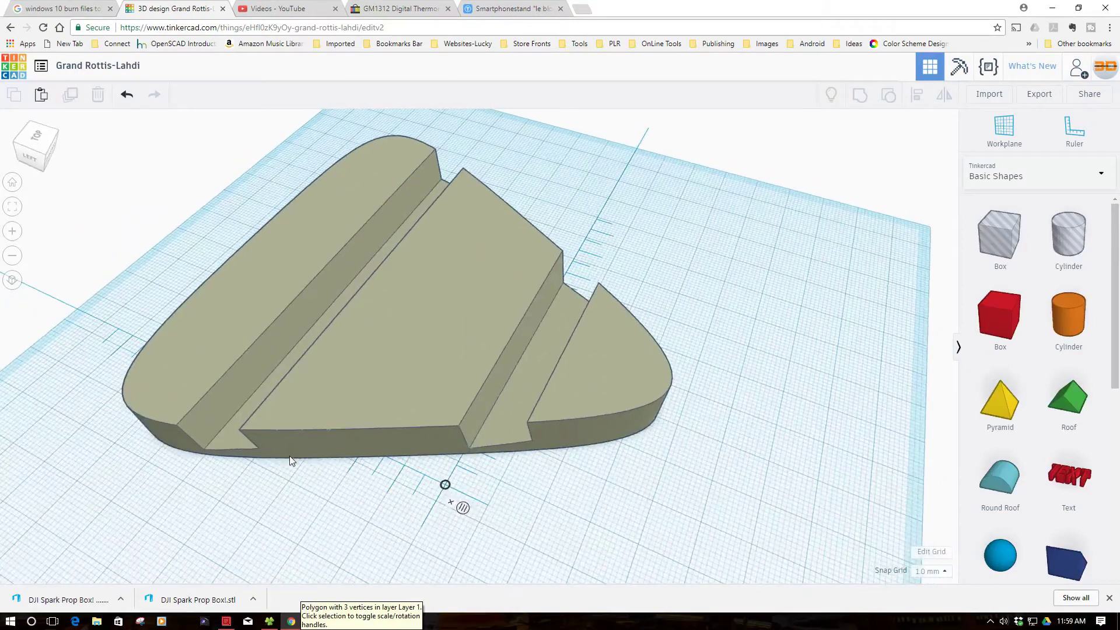